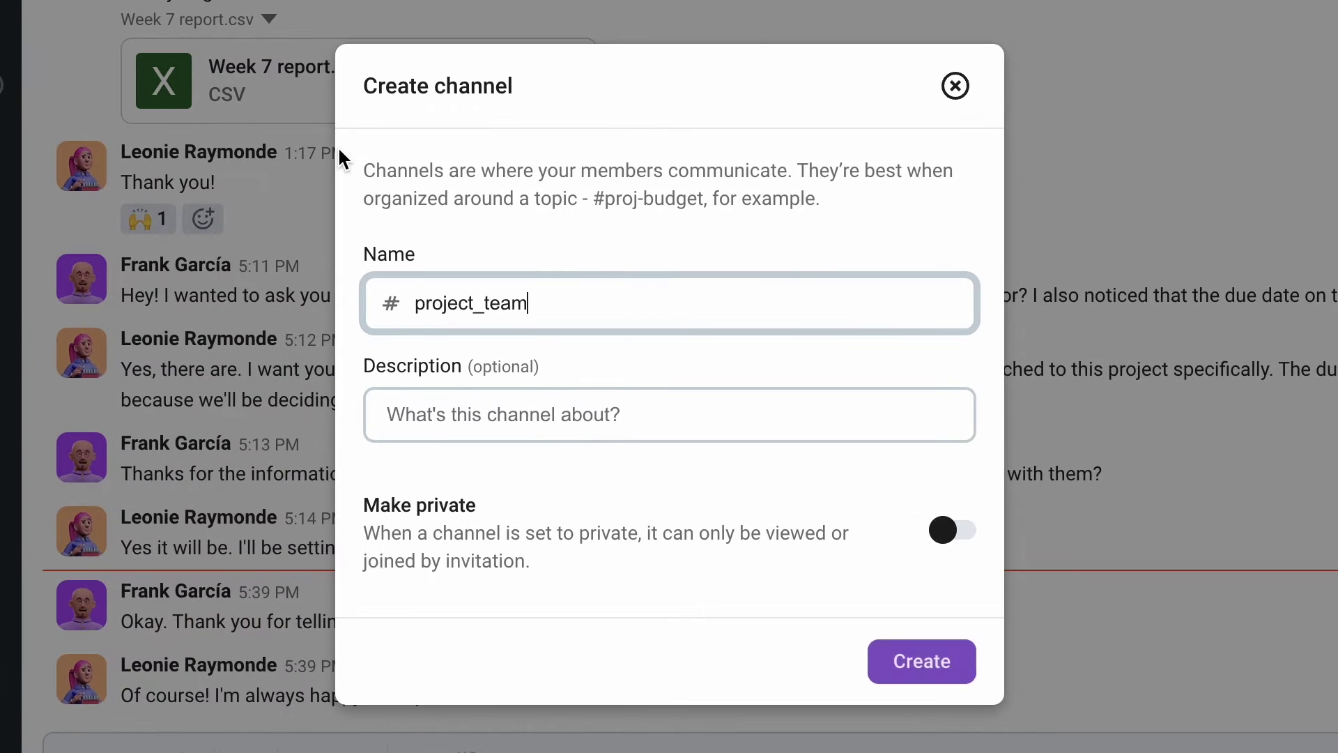
Step: Pin the productive-days message and send the thread reply 'Anyone else have any updates?'
left_click(924, 680)
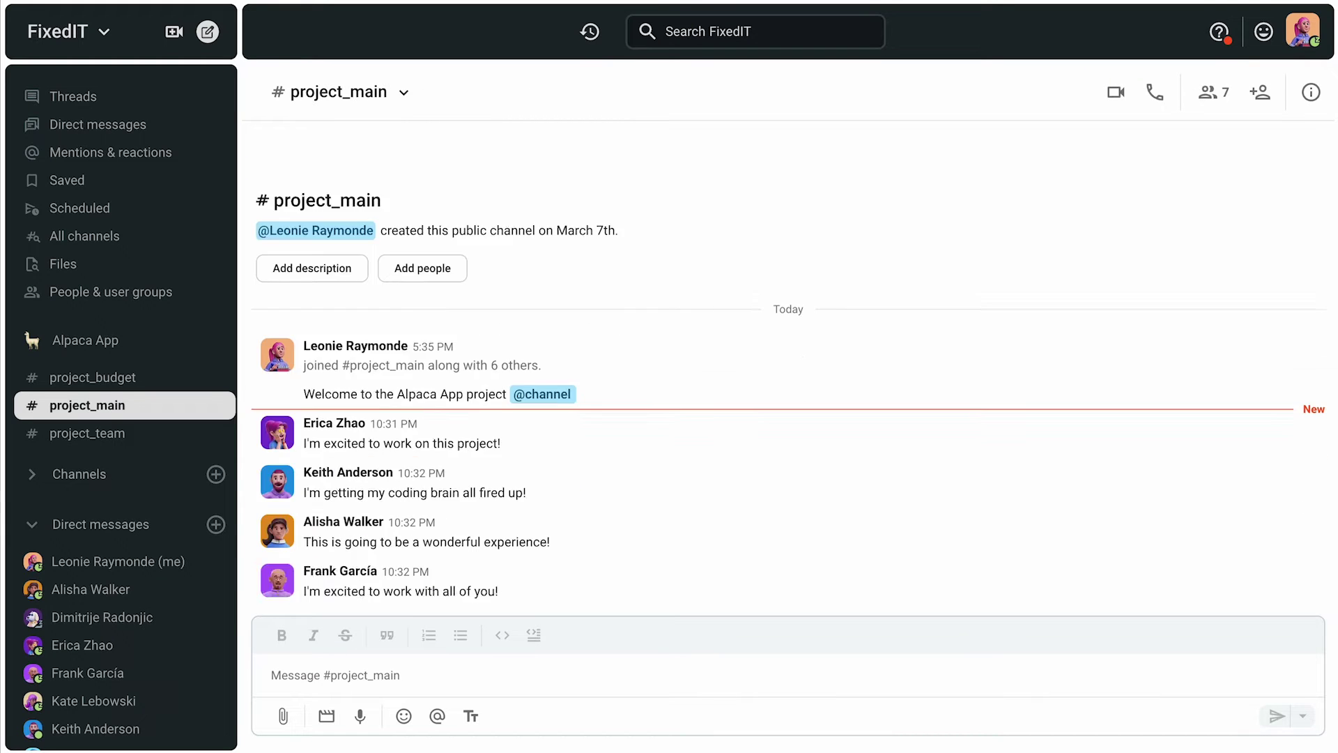
left_click(1298, 349)
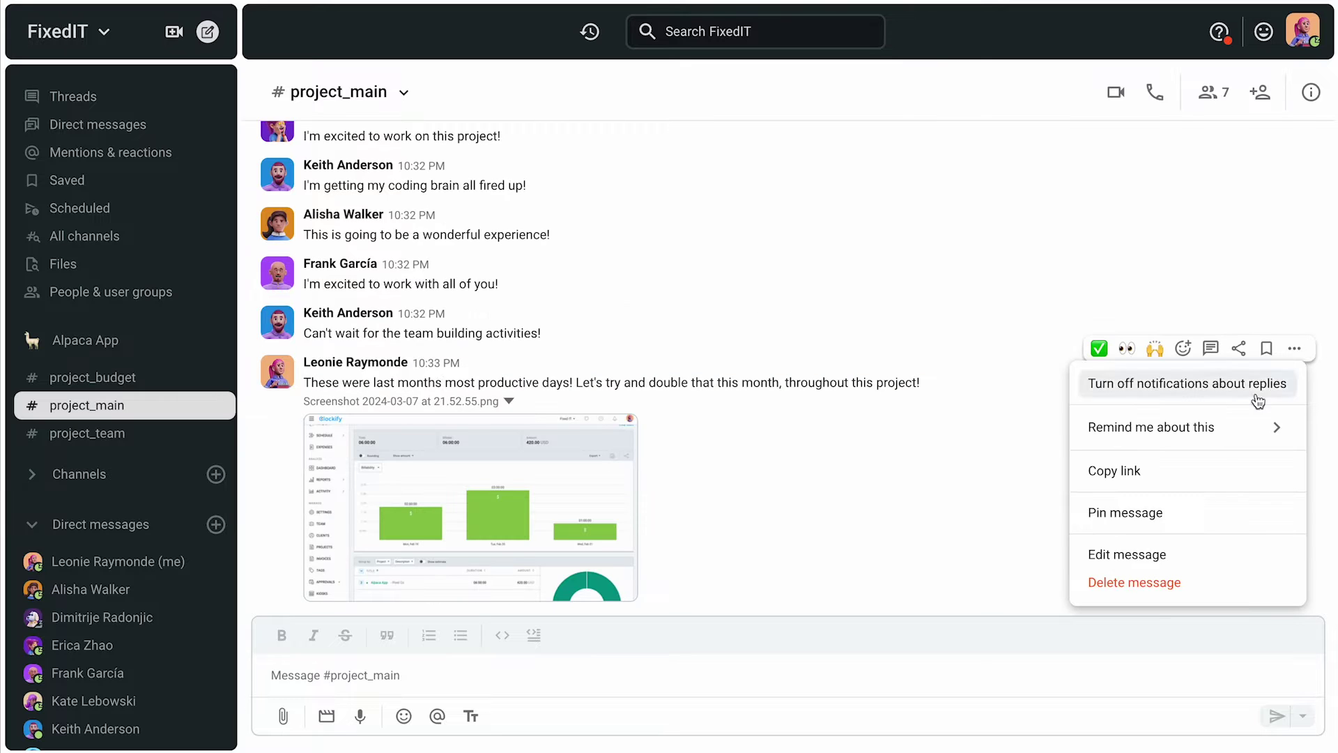
left_click(1171, 516)
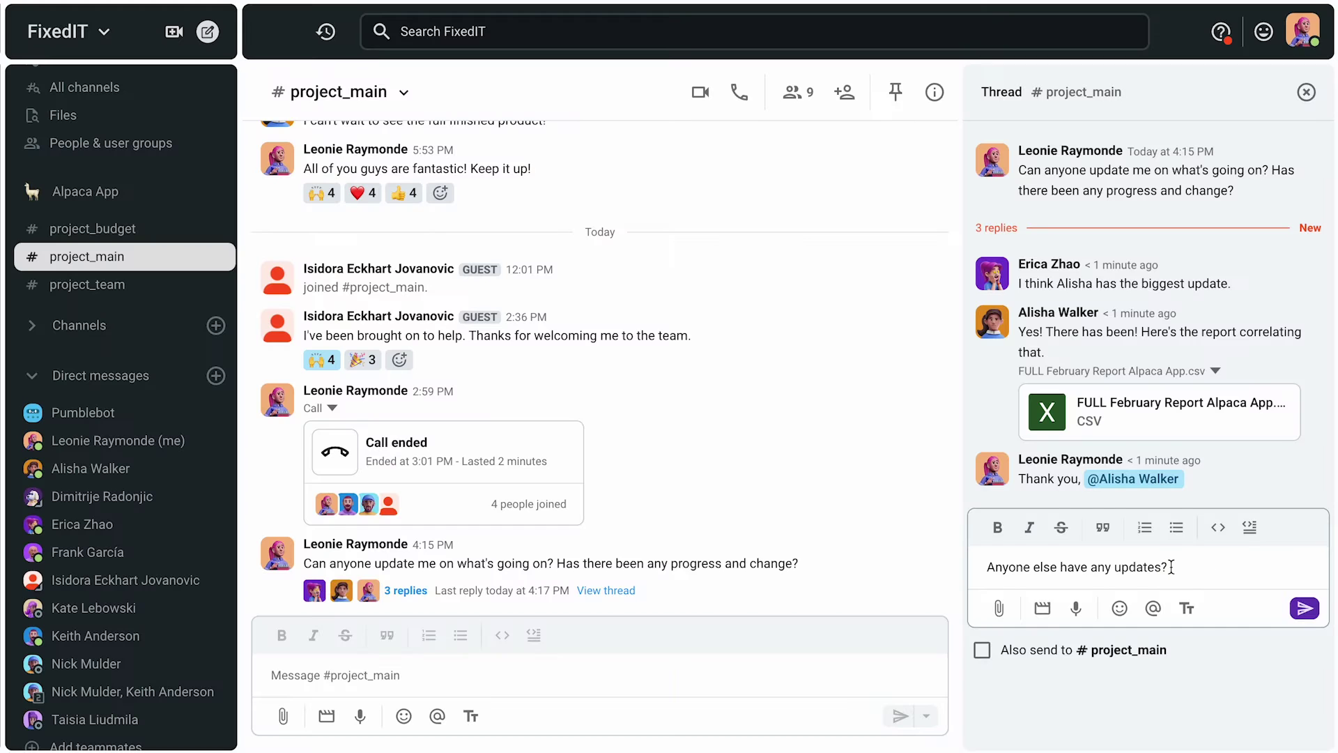
key("Return")
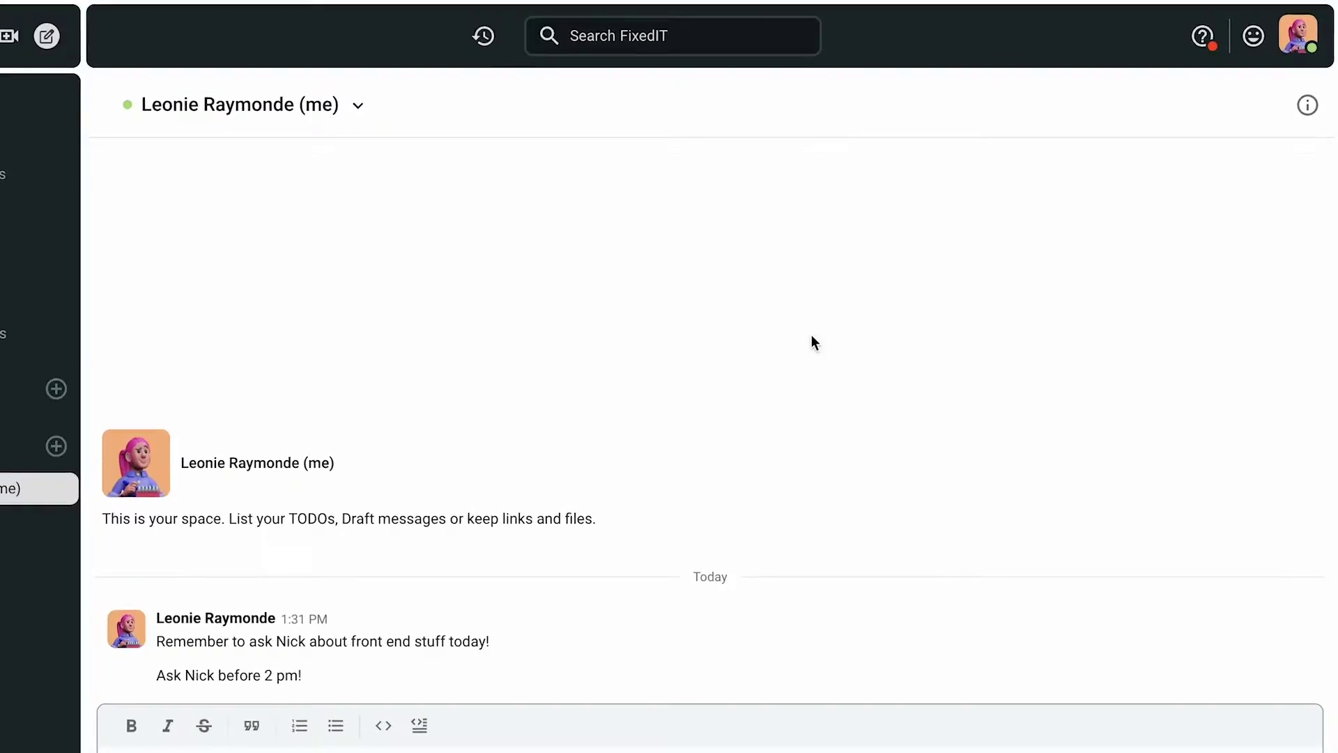
Step: Check your own profile, then reply 'Of course! I'm always happy to help.' in a teammate's DM
left_click(1294, 51)
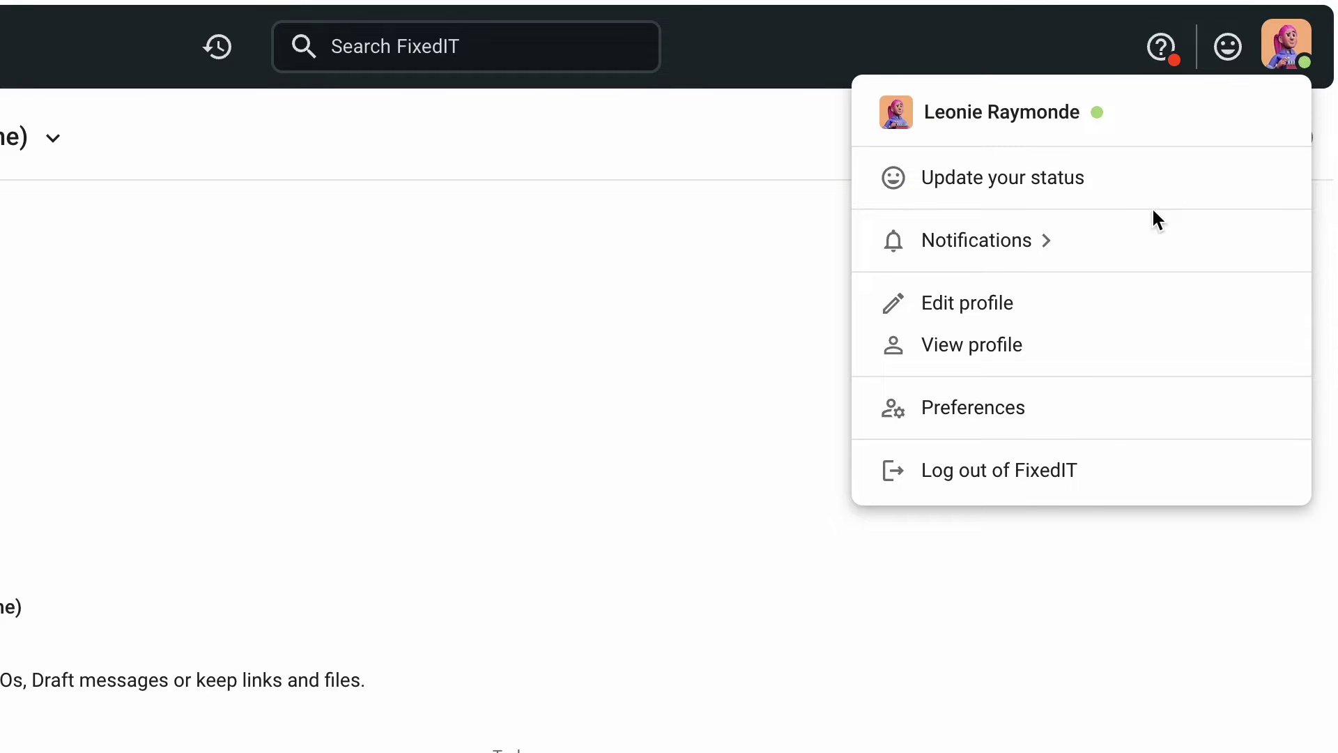
left_click(1075, 358)
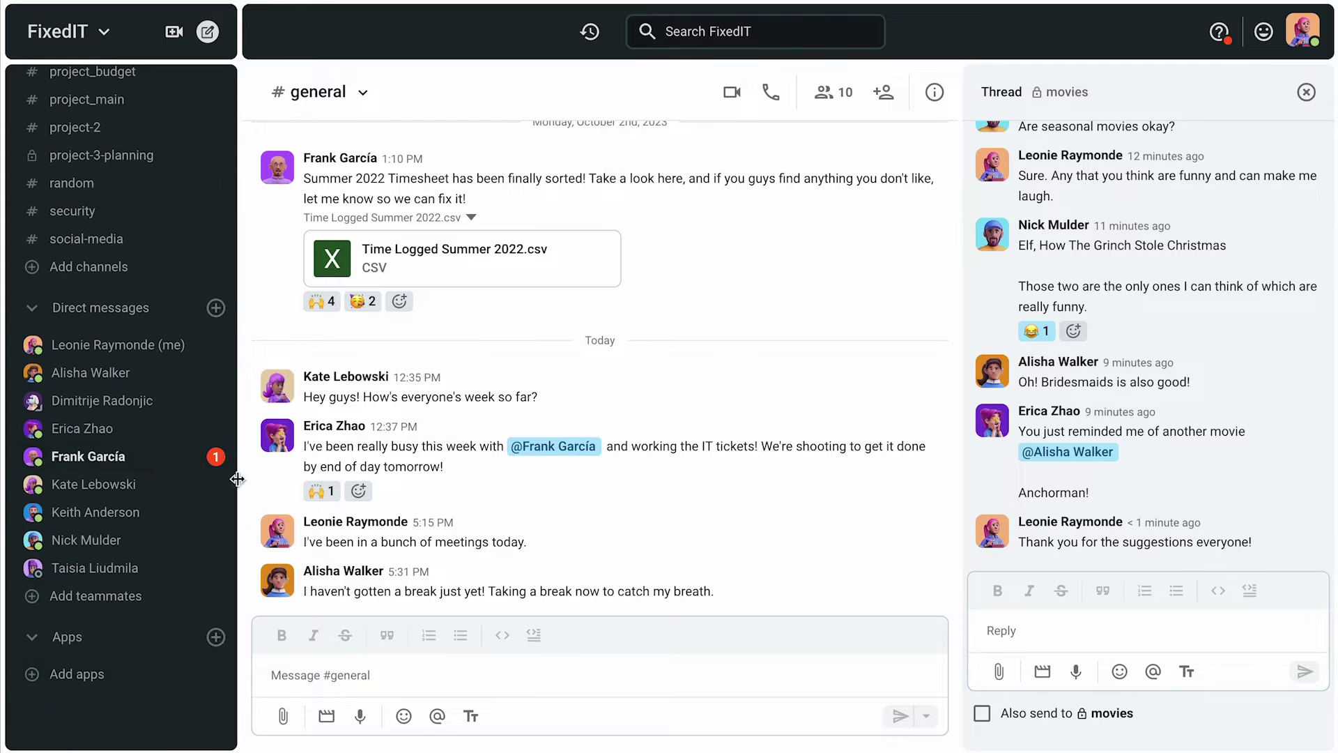
left_click(142, 460)
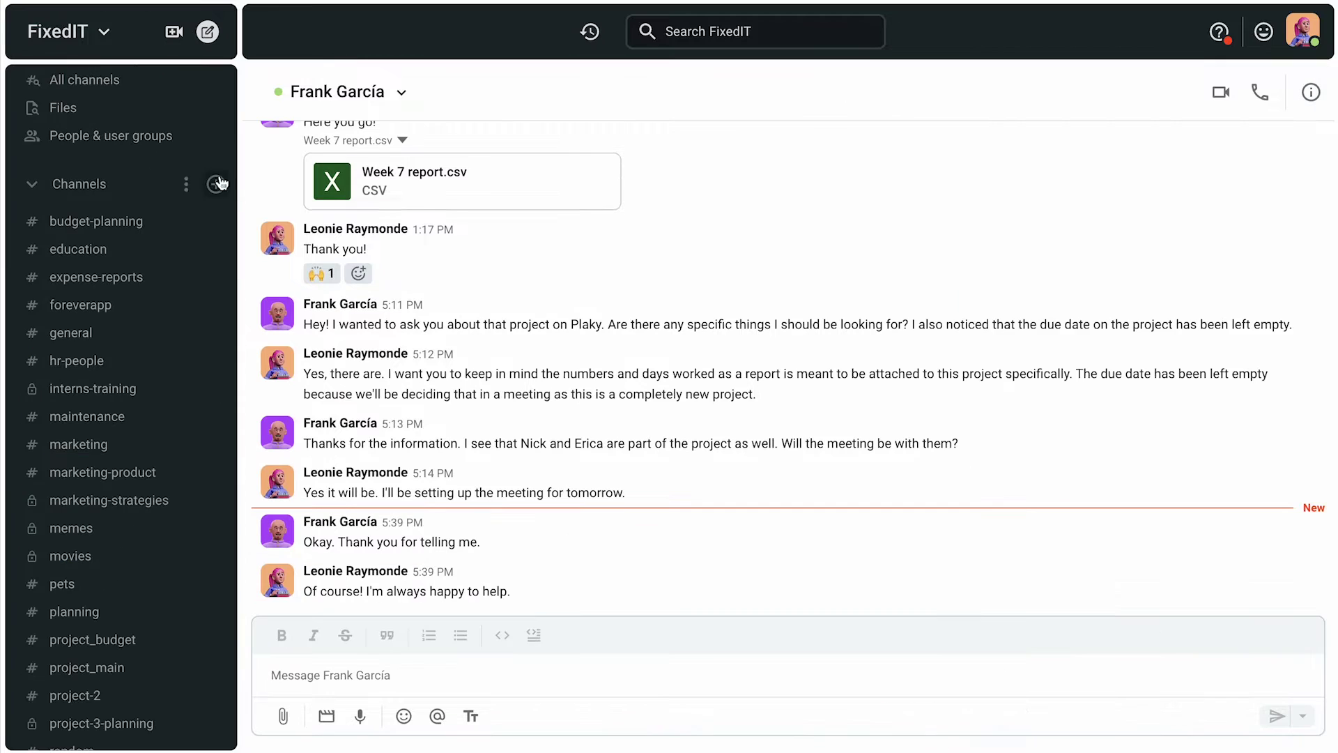
left_click(216, 182)
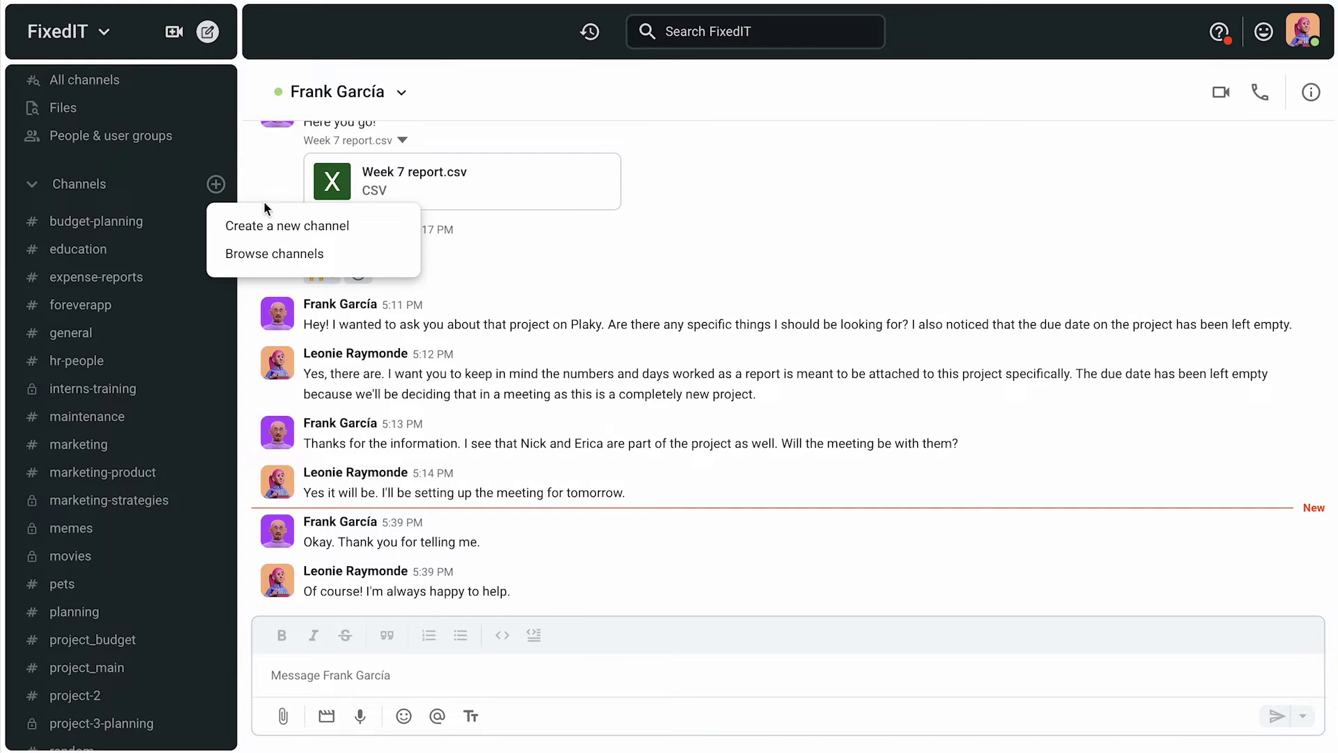
Step: Create a new public channel named project_team
left_click(284, 226)
type("project_team")
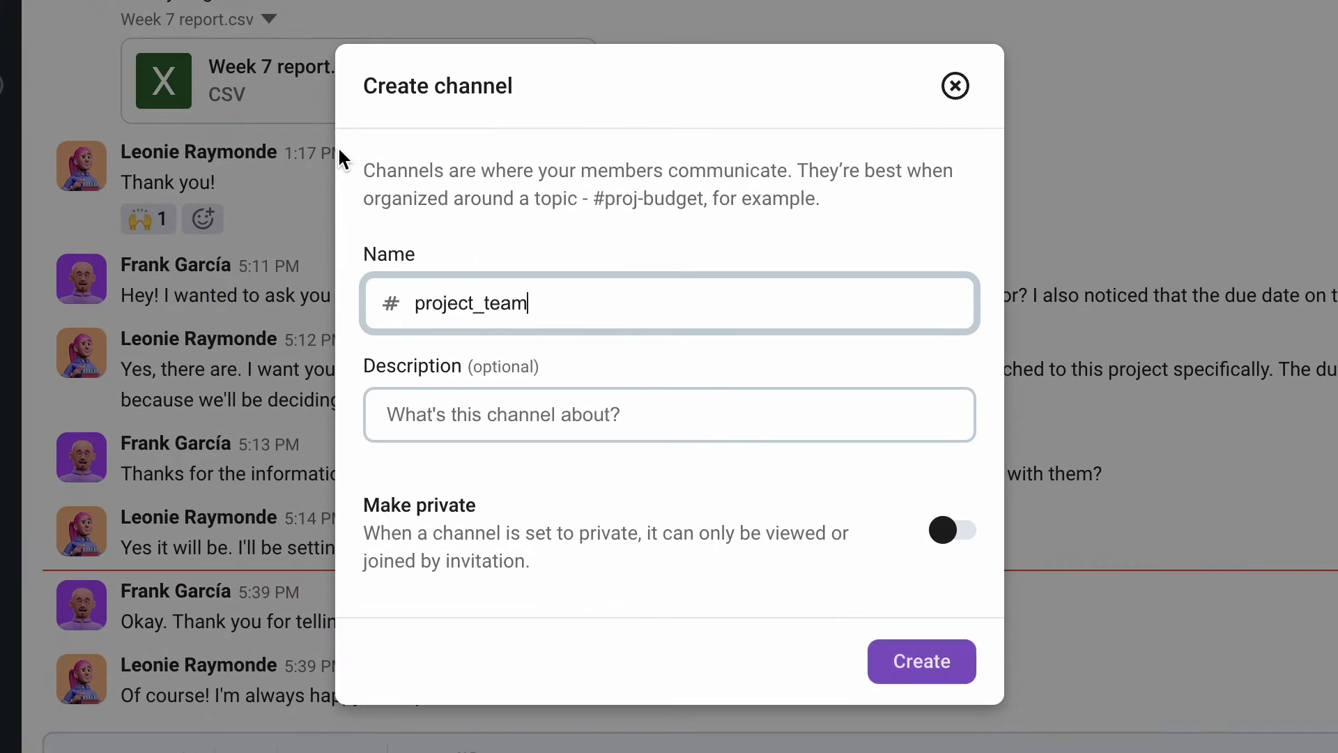
left_click(927, 683)
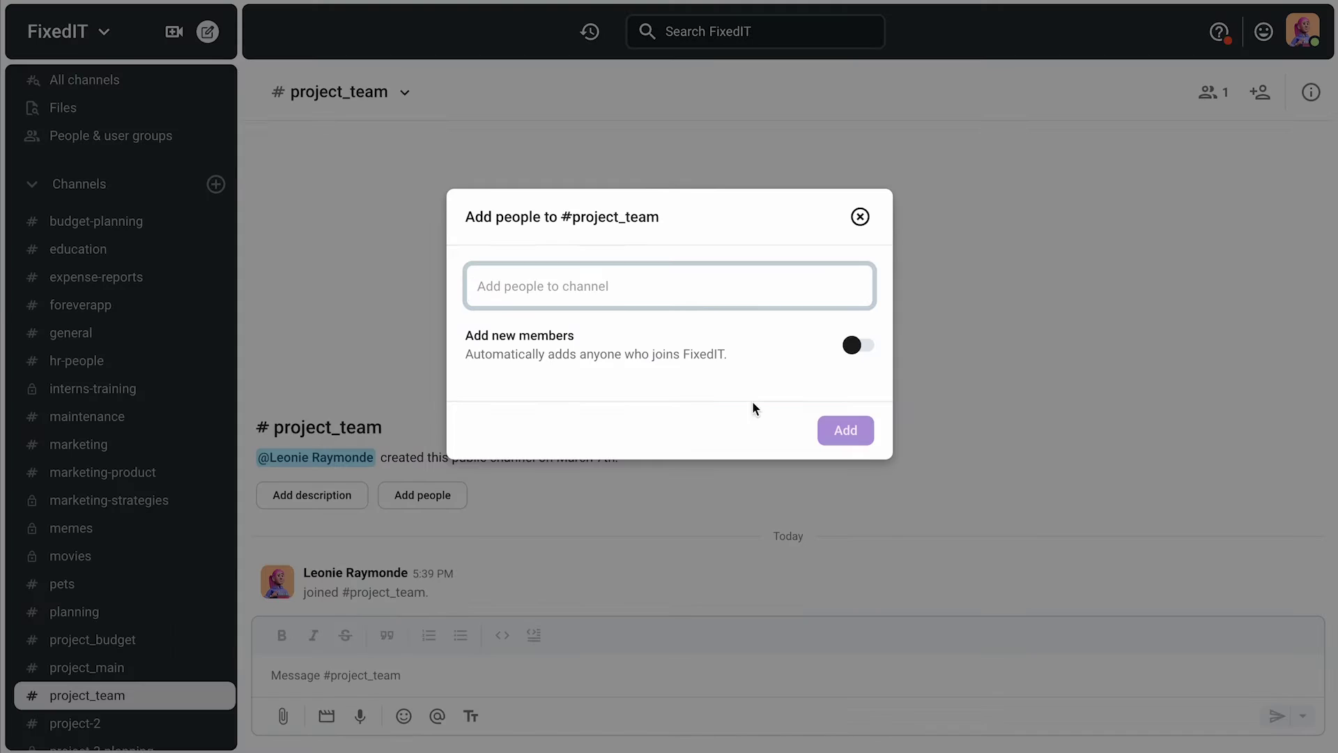
Step: Add six teammates as members of project_team
left_click(642, 392)
left_click(641, 383)
left_click(782, 289)
left_click(703, 375)
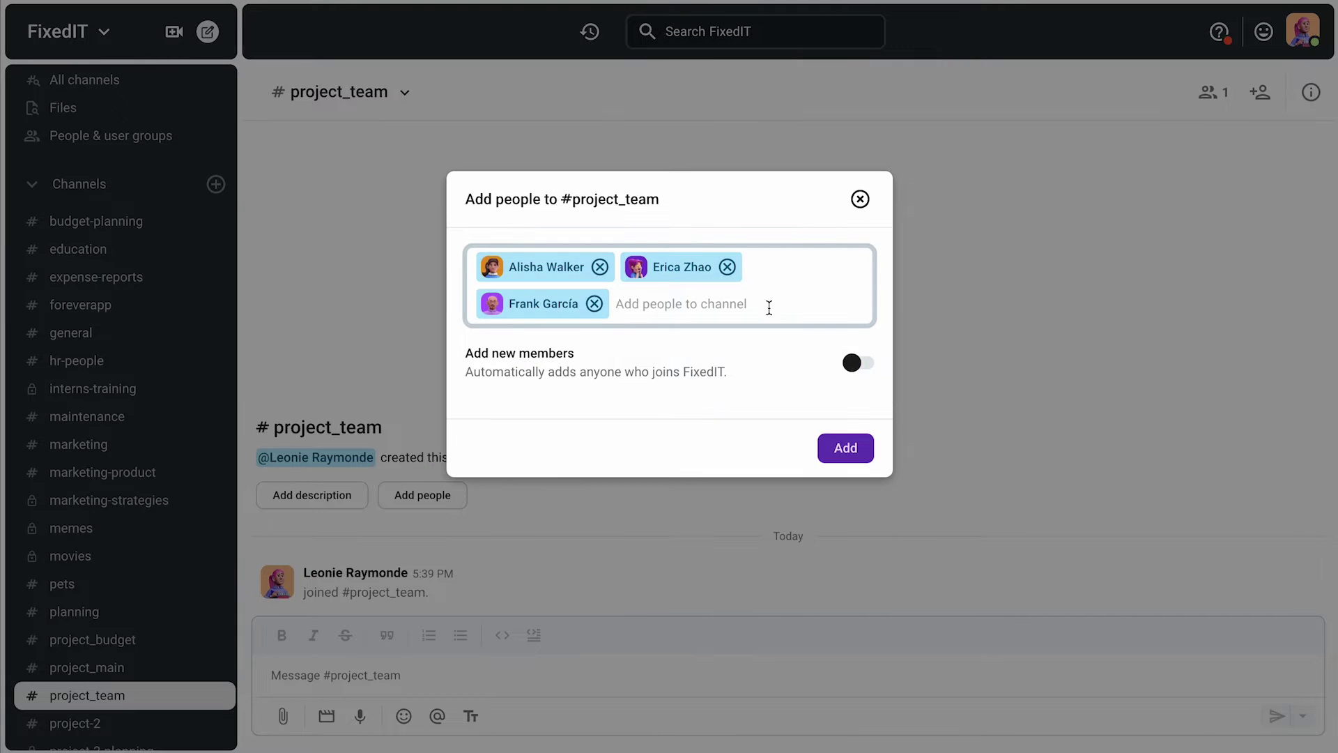
left_click(767, 305)
left_click(704, 391)
left_click(738, 388)
left_click(697, 322)
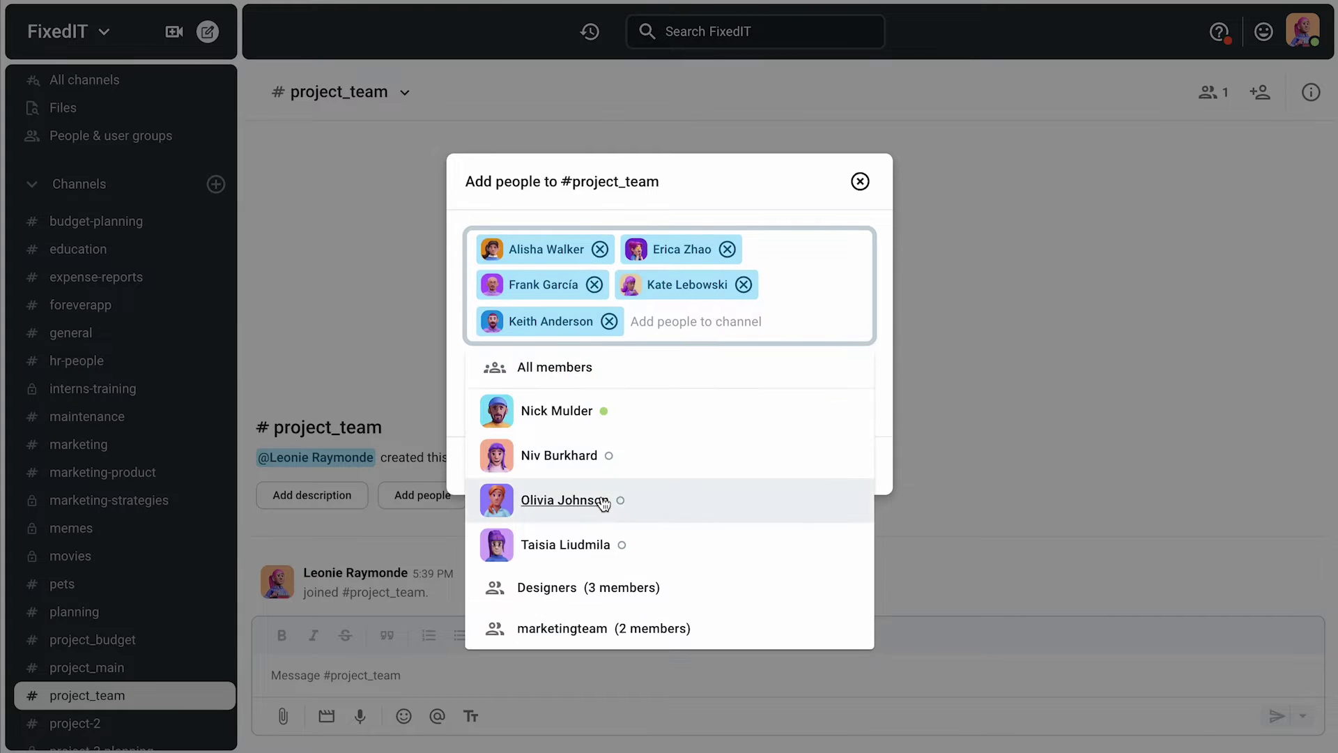
left_click(606, 501)
left_click(845, 464)
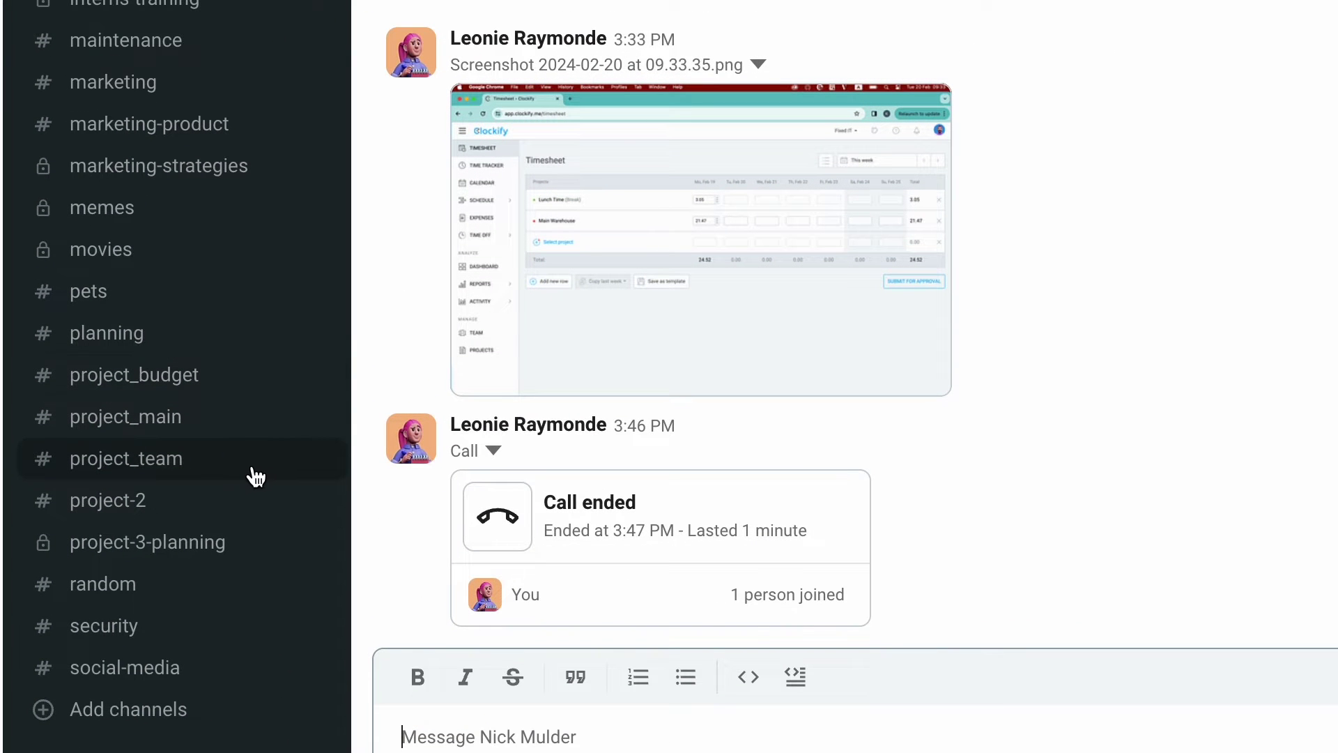
Step: Create a new sidebar section called Alpaca App
left_click(256, 477)
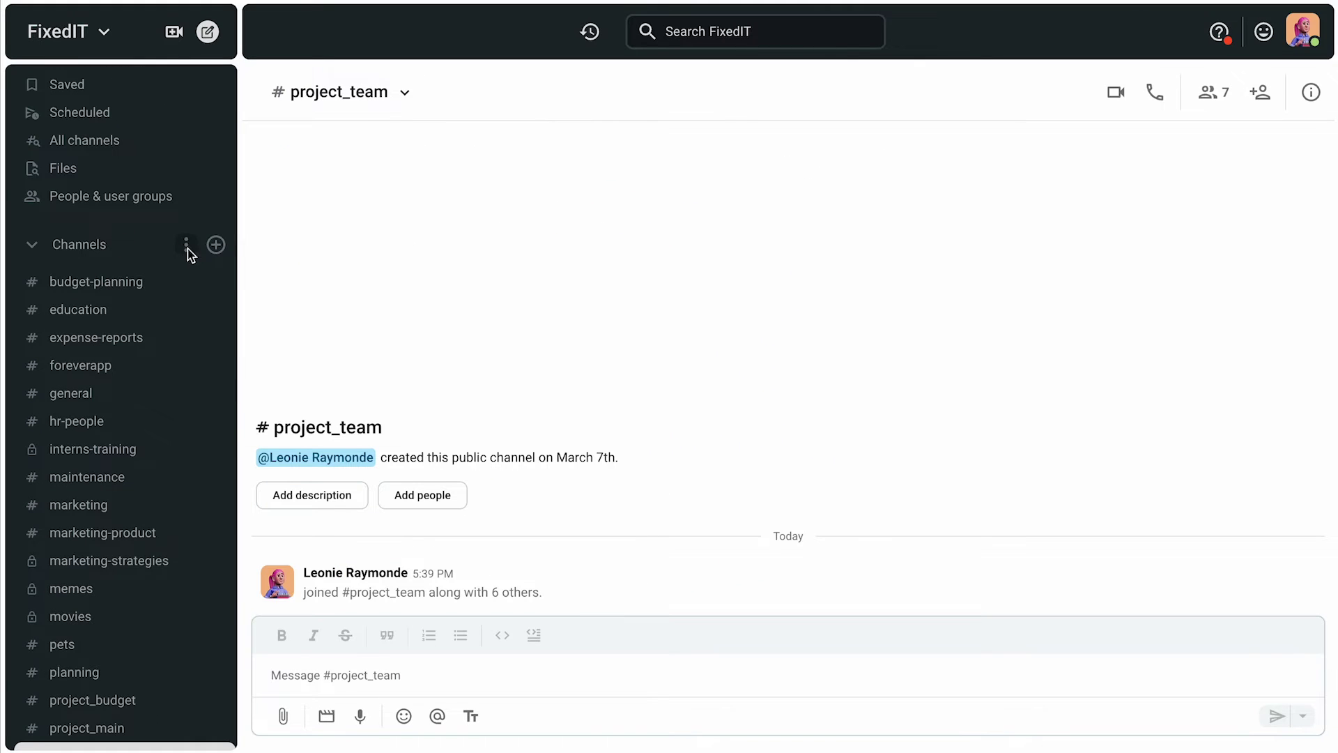
left_click(187, 248)
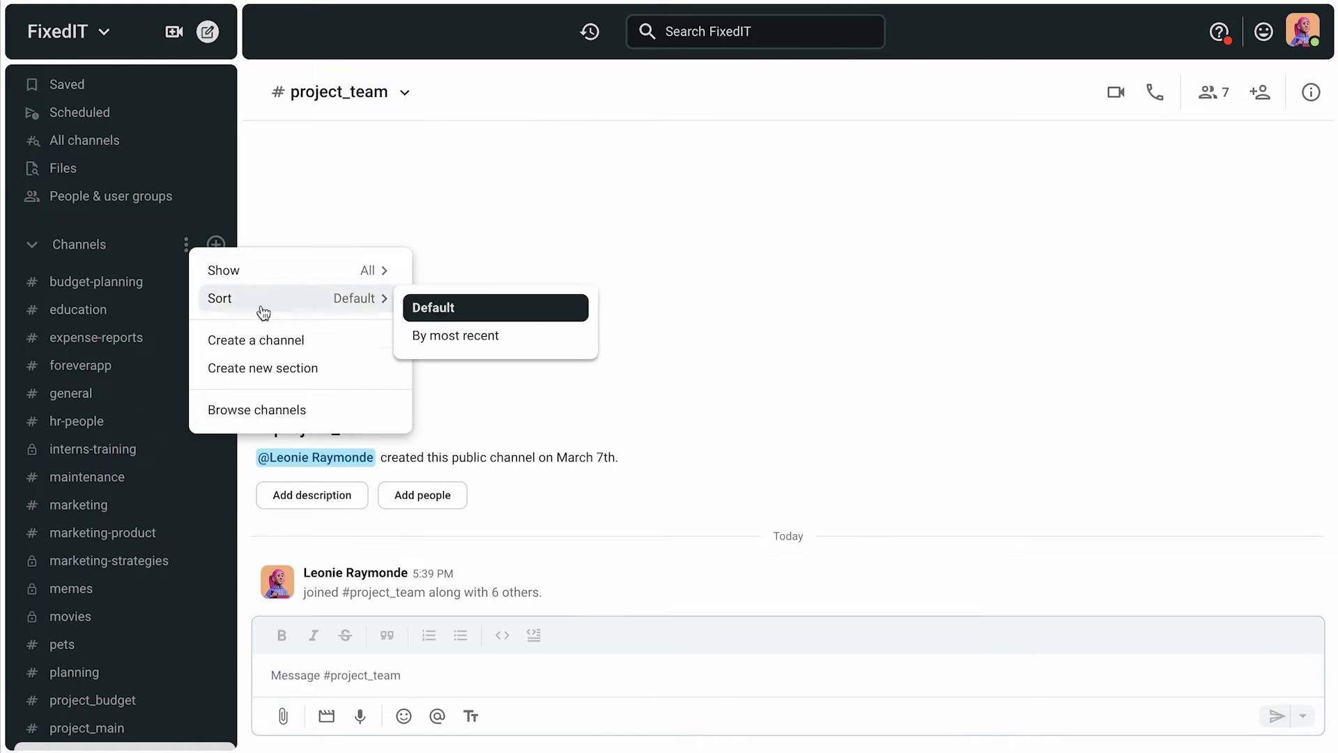
left_click(322, 377)
type("Alpaca App")
key("Return")
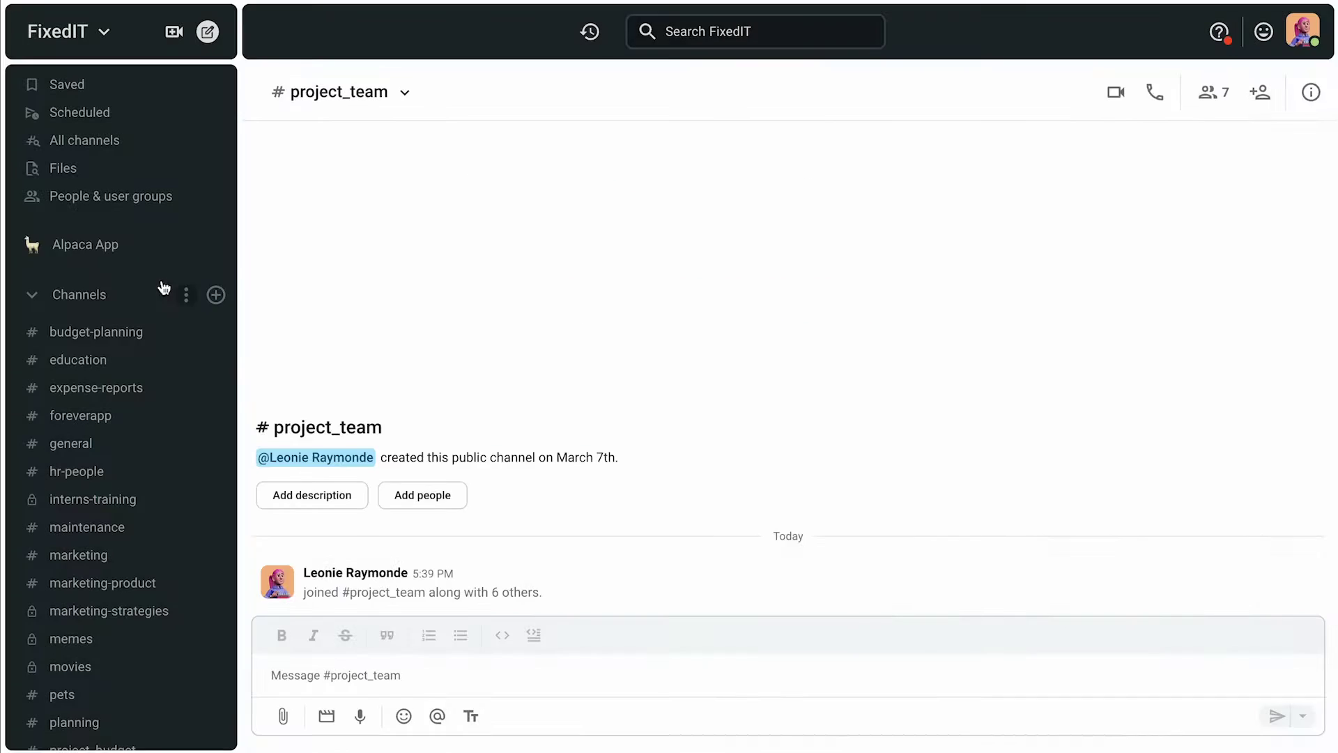
Step: Move project_team, project_main and project_budget into Alpaca App, then open project_main
scroll(104, 513, "down", 3)
left_click_drag(66, 717, 136, 345)
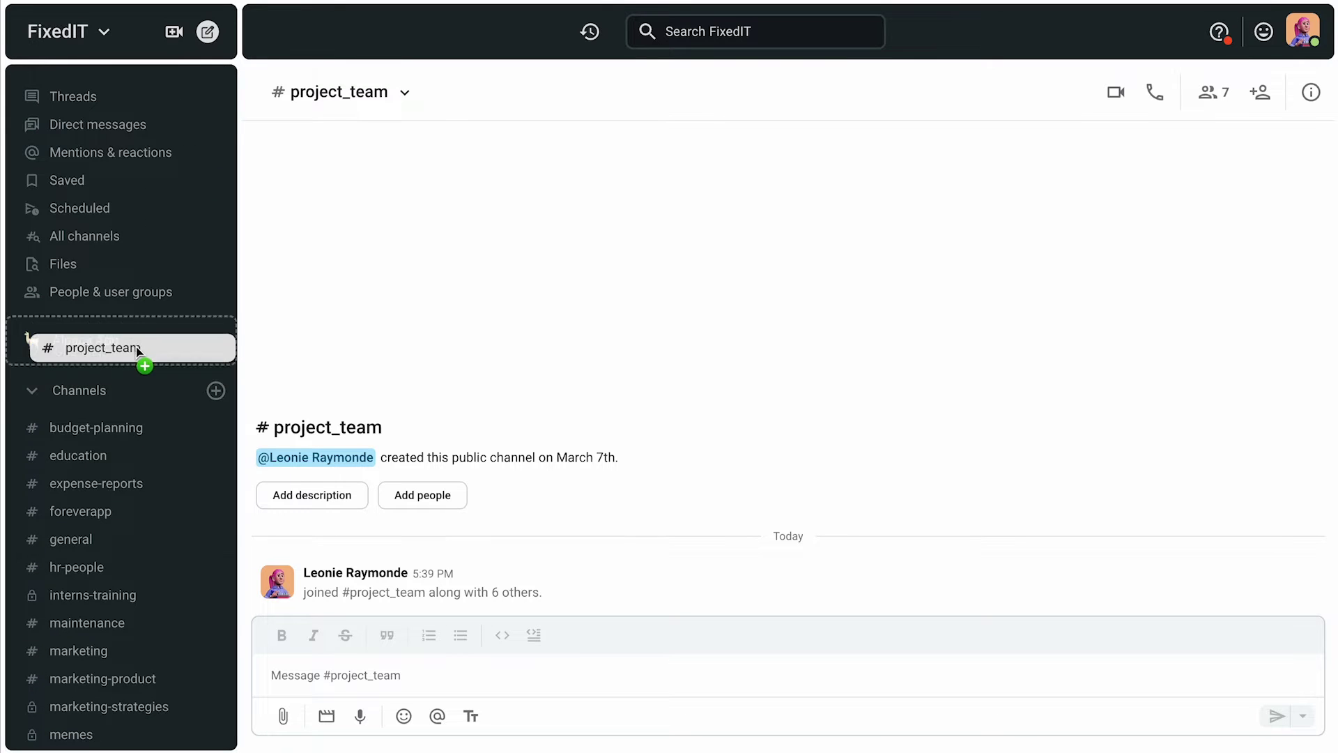
scroll(139, 488, "down", 5)
left_click_drag(144, 576, 131, 357)
scroll(134, 553, "down", 5)
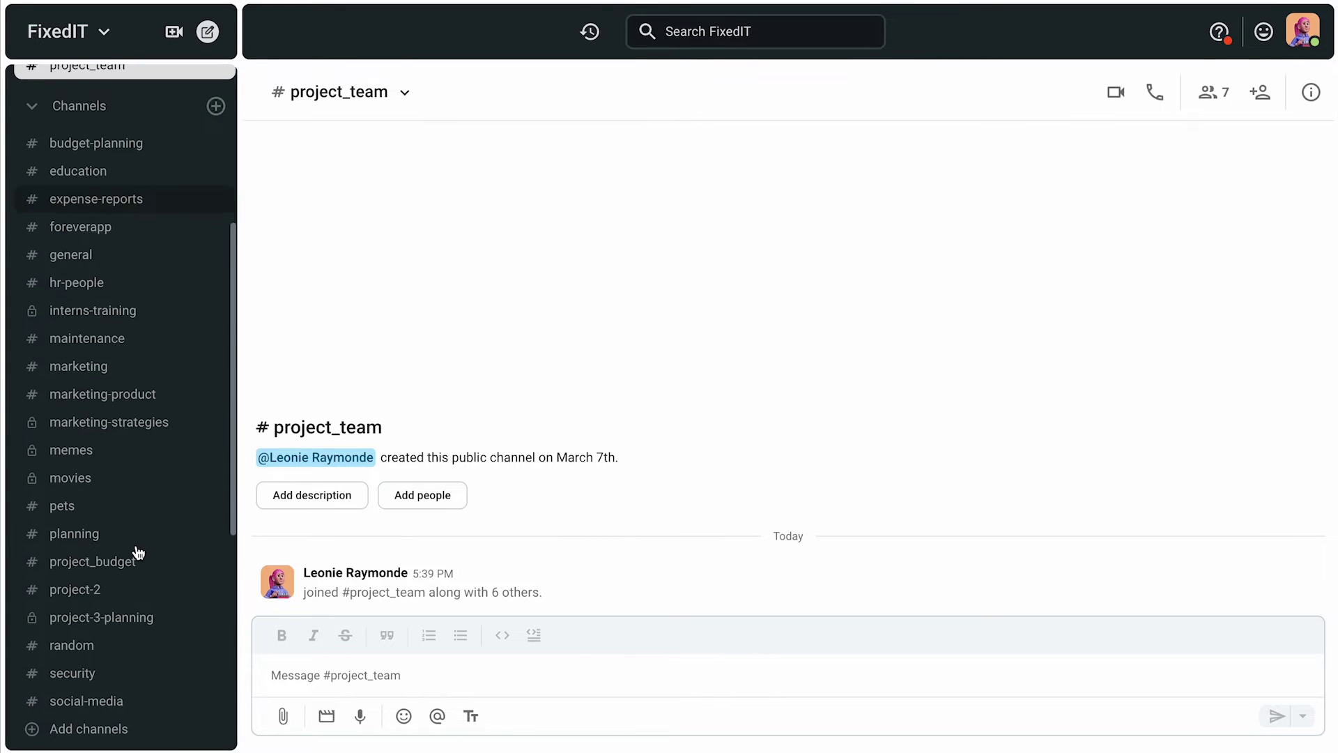
left_click_drag(125, 561, 133, 362)
left_click(31, 474)
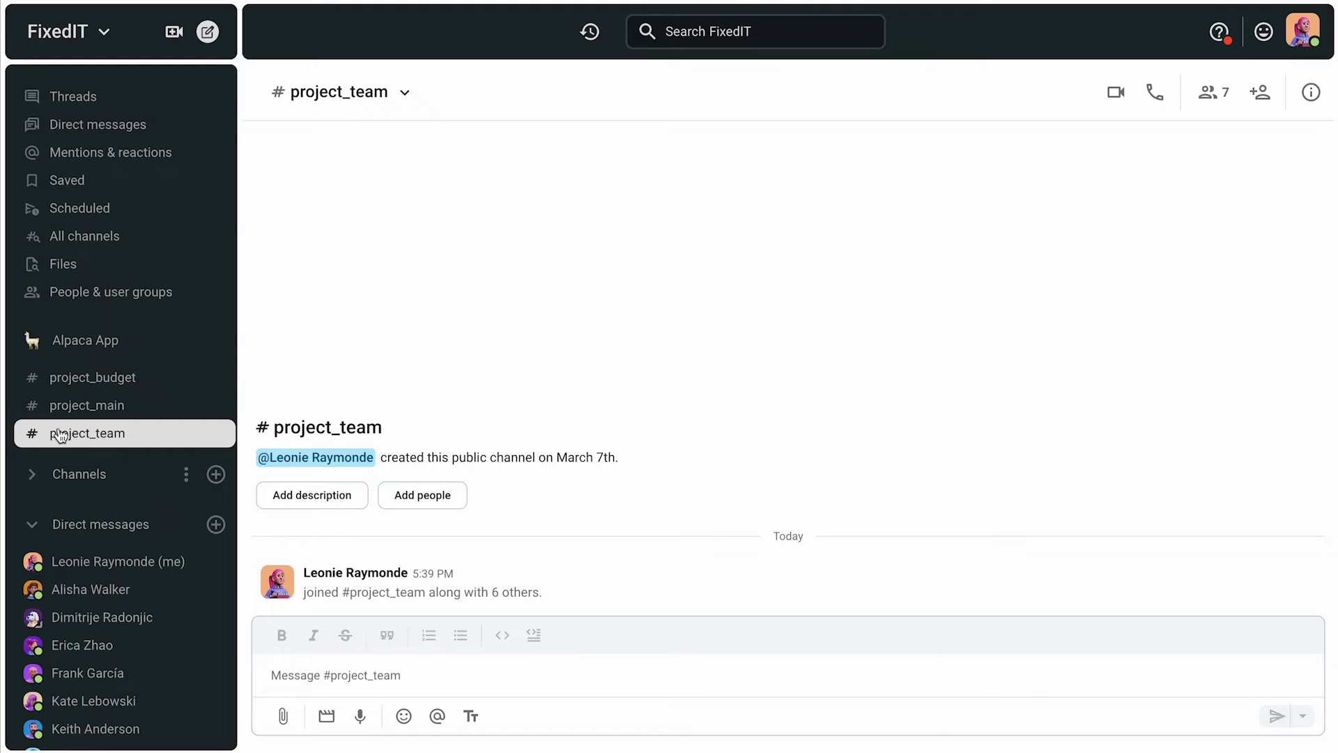
left_click(86, 405)
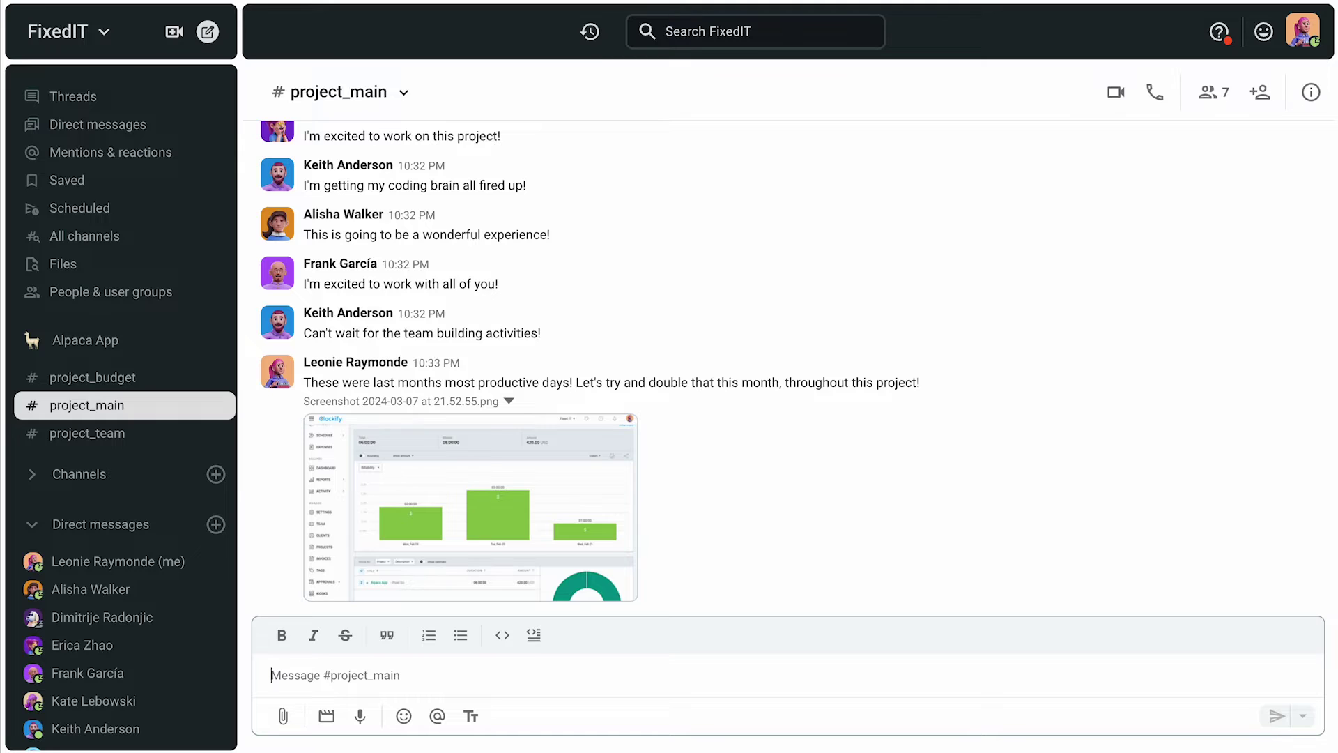
Step: Pin the message about last month's most productive days and confirm it in the pinned list
mouse_move(1277, 540)
left_click(1299, 350)
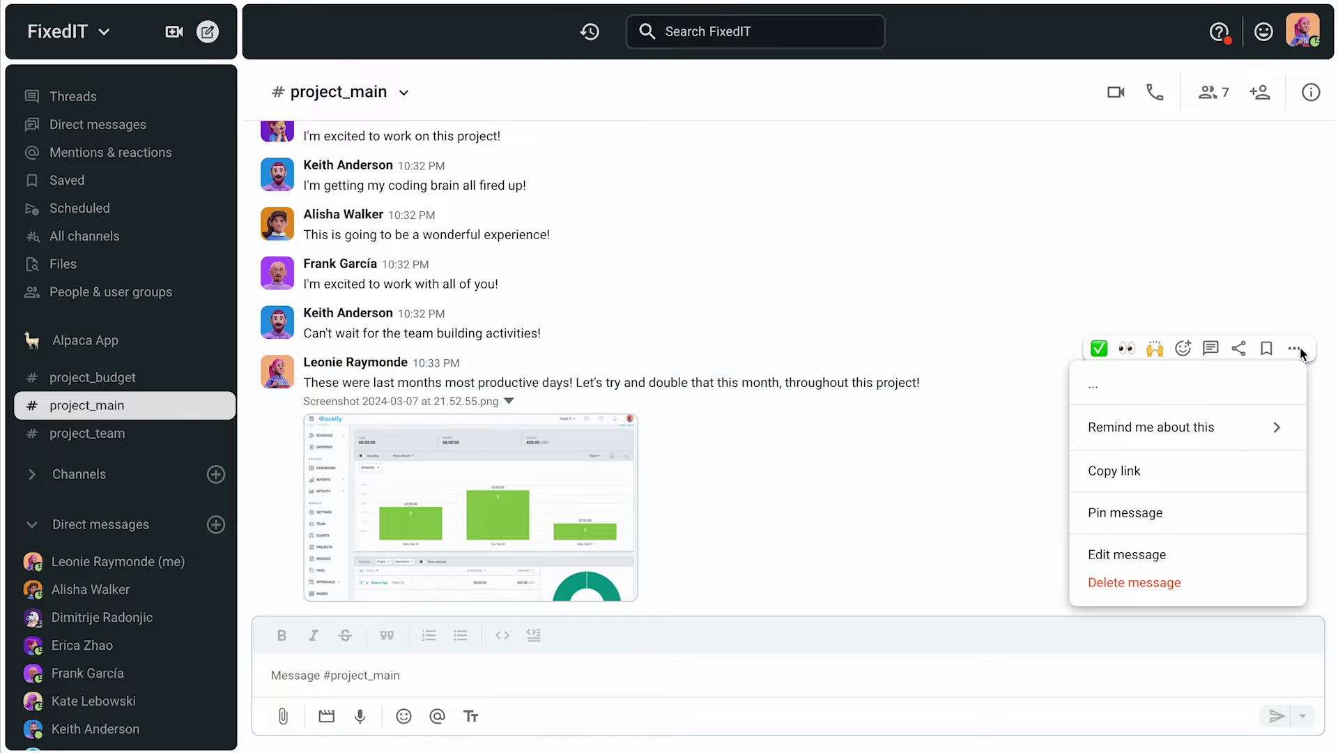
left_click(1168, 513)
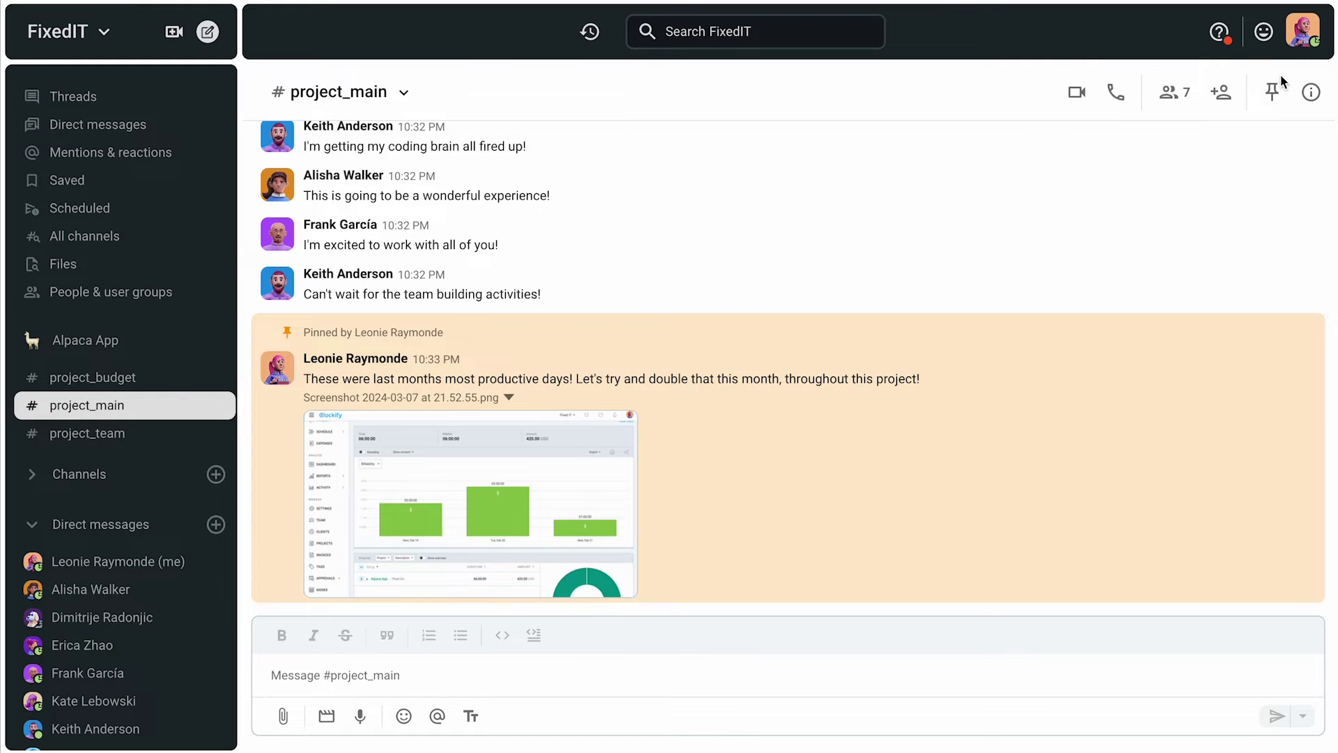
left_click(1275, 95)
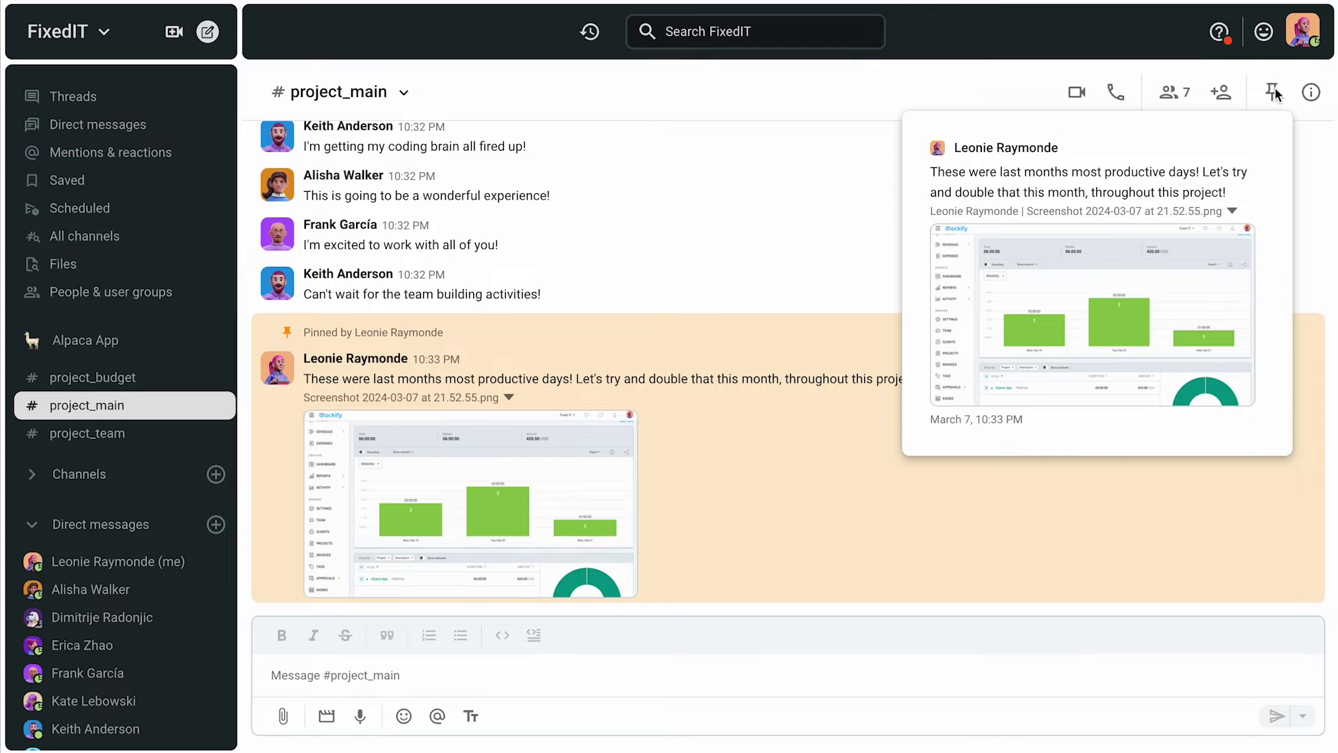
left_click(1159, 204)
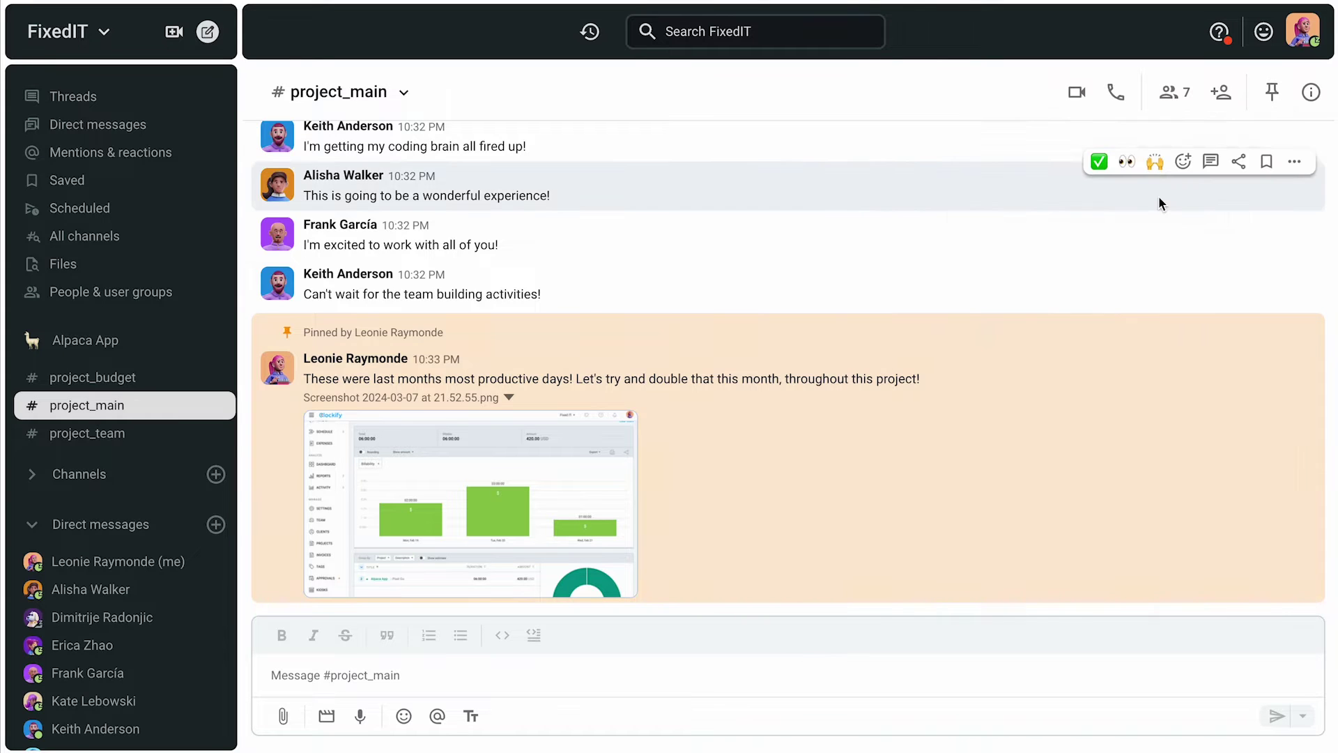
Step: Post 'Let's also try and avoid as many of these bugs as we can' with BUG Console Issue.png attached
scroll(788, 362, "down", 5)
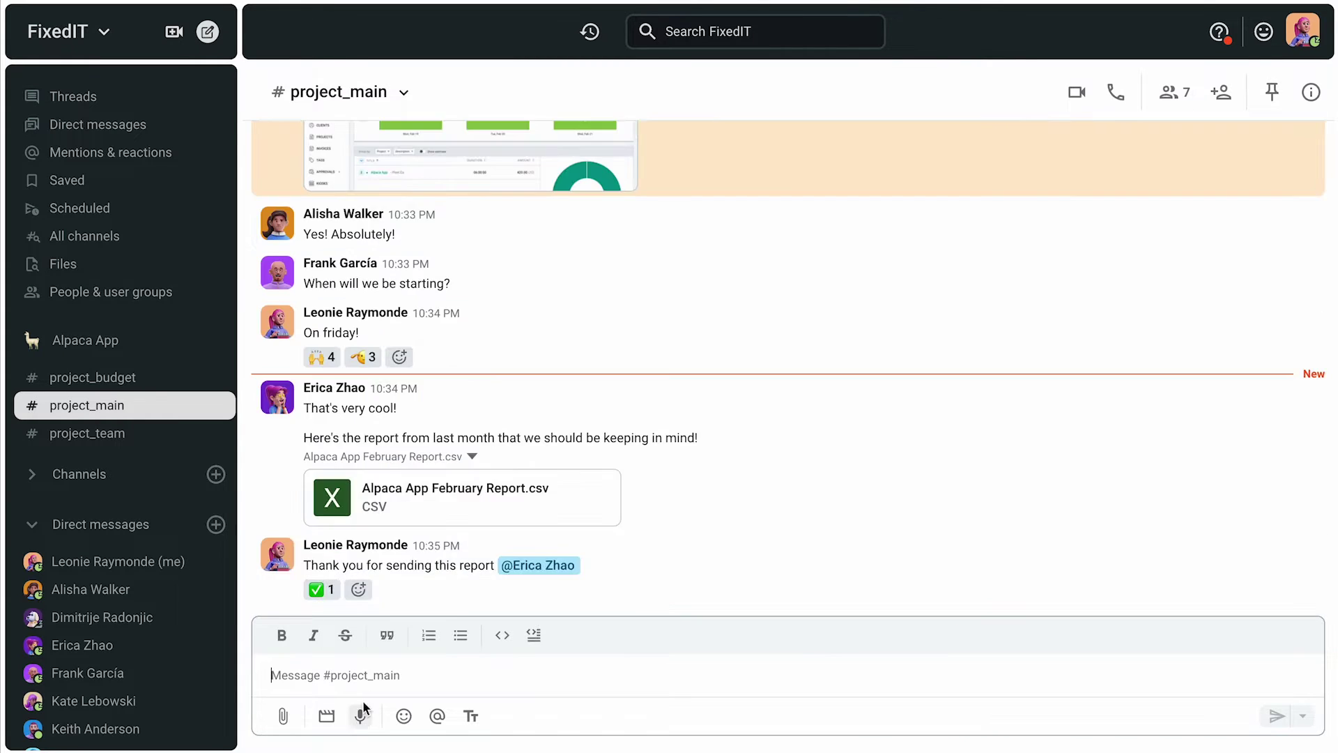
left_click(285, 716)
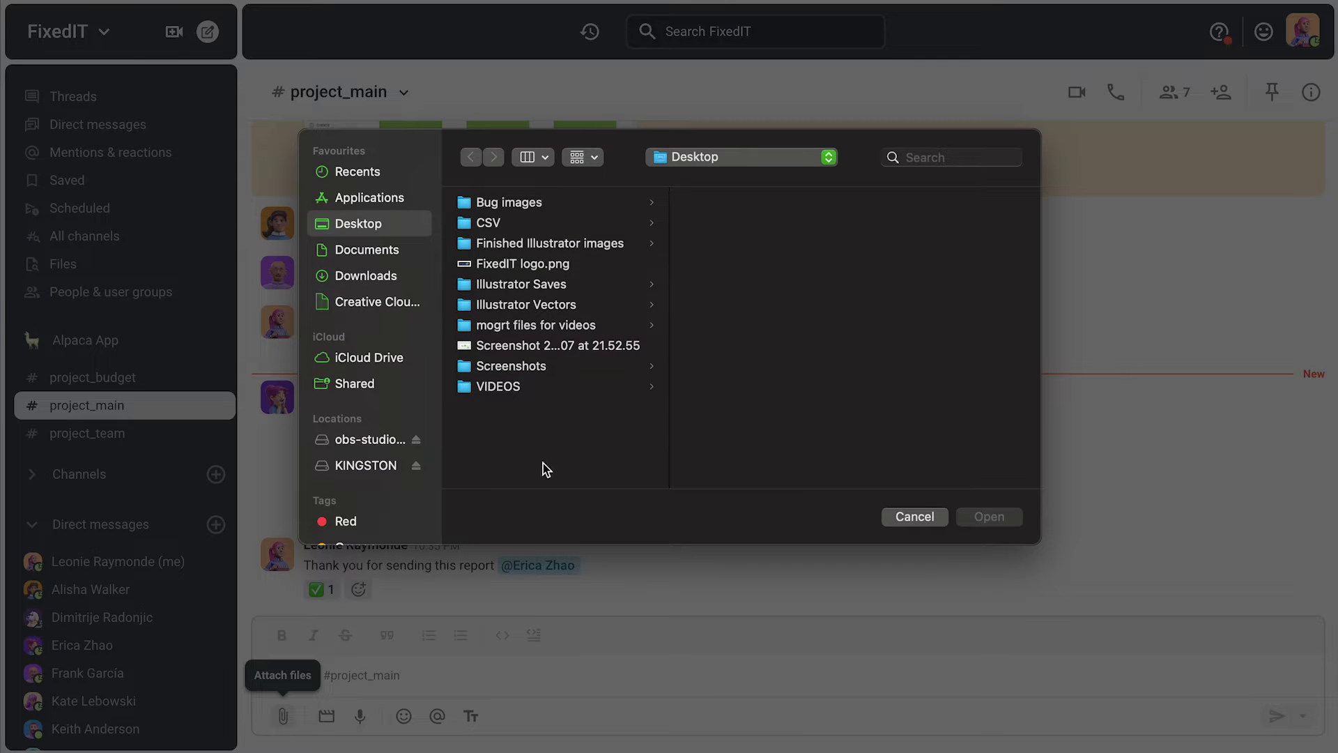
left_click(597, 204)
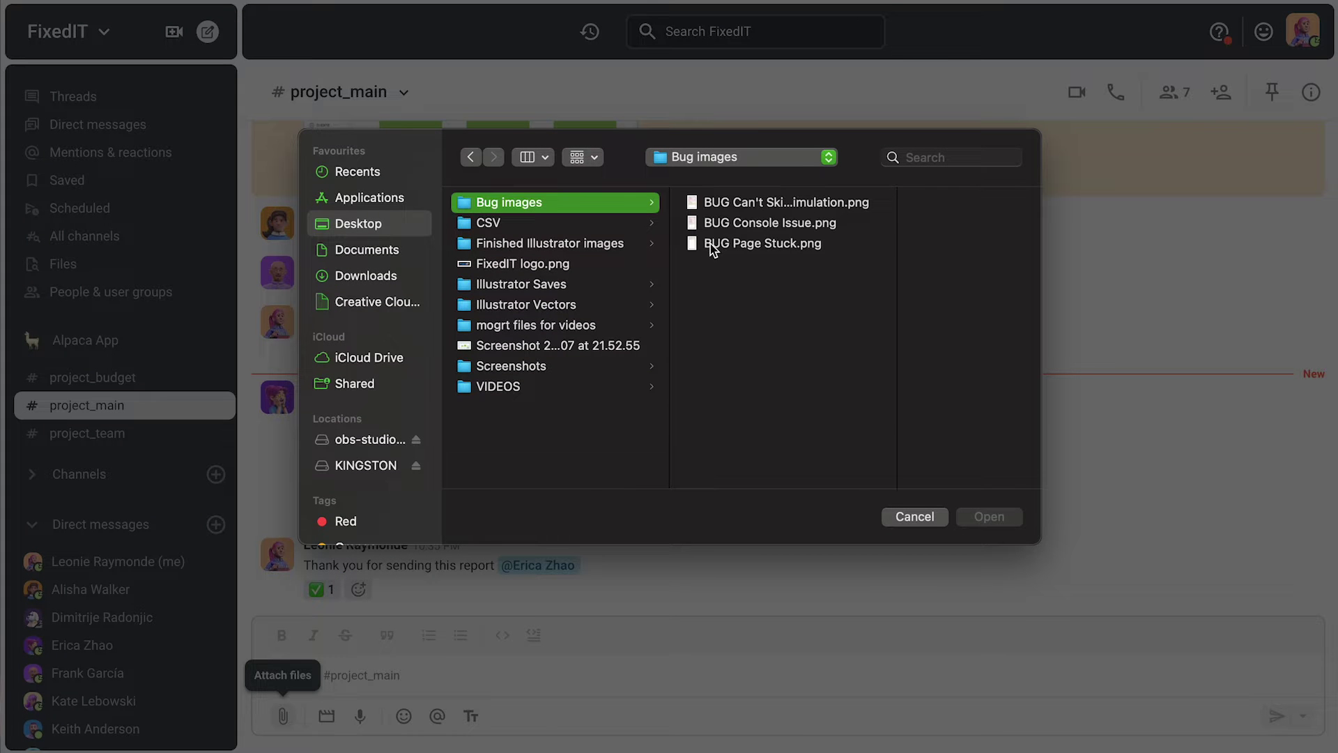
left_click(713, 245)
left_click(729, 224)
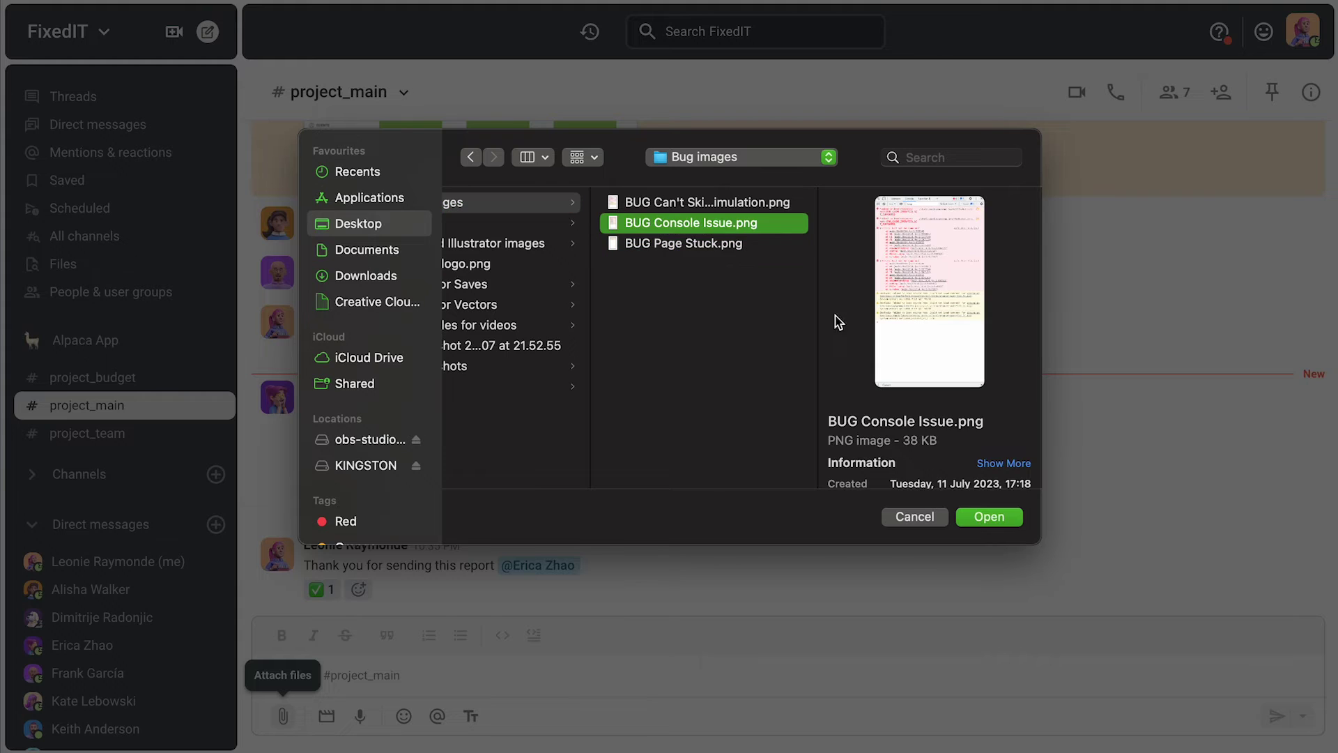
left_click(989, 517)
type("Let's also try and avoid as many of these bugs as we can everyone!")
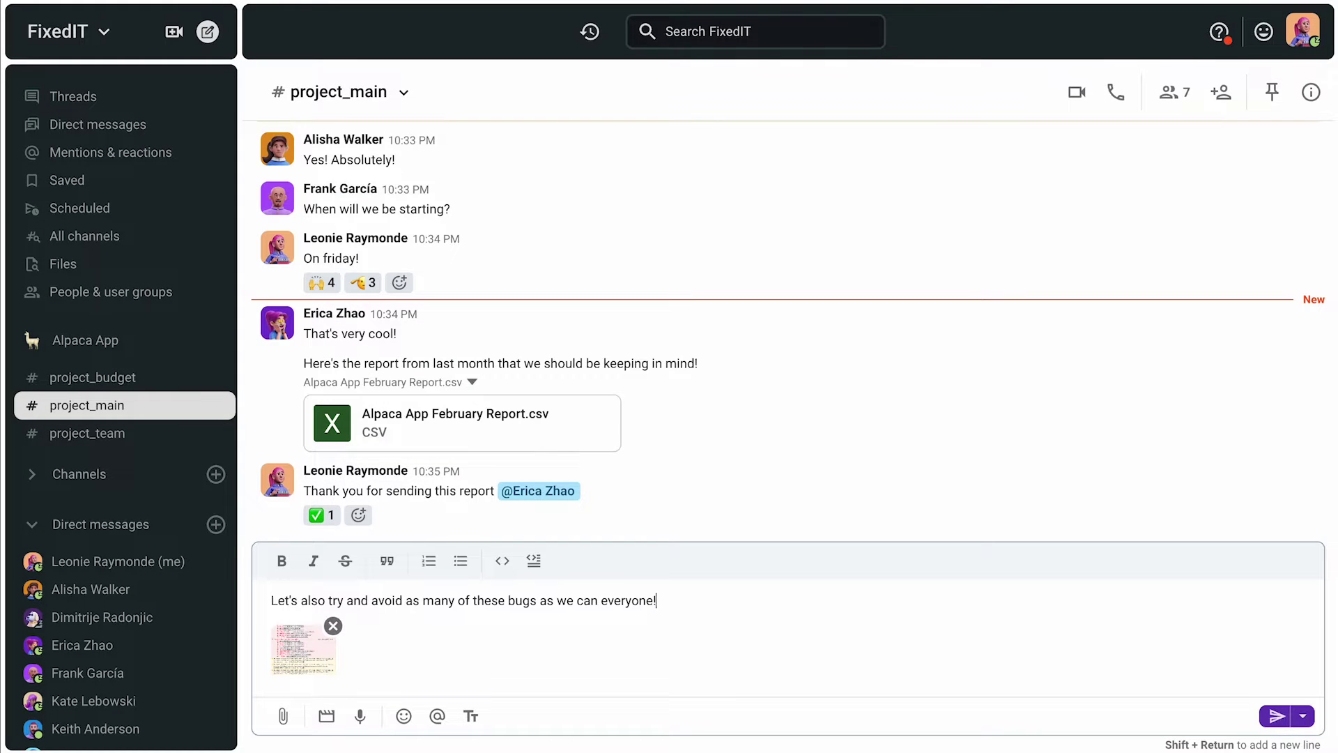
key("Return")
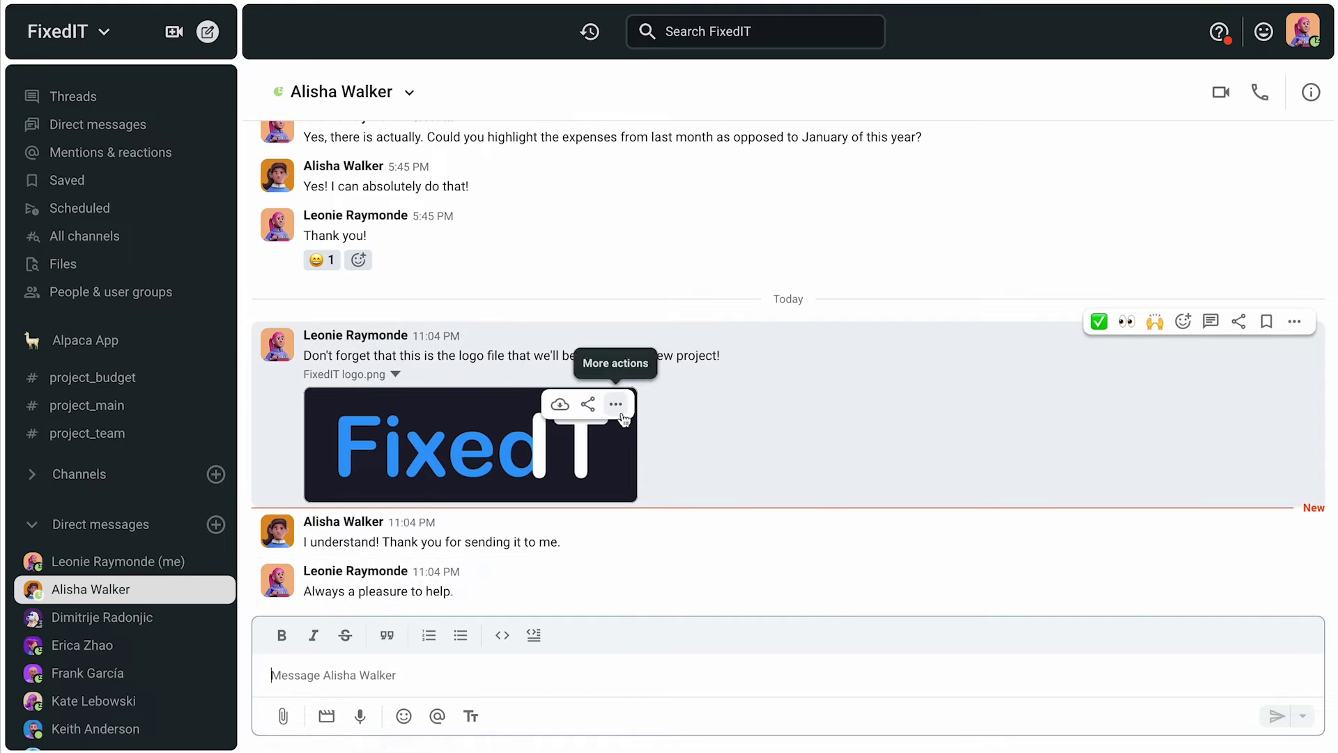
Step: Share FixedIT logo.png with a teammate, noting it's the logo used throughout the project
left_click(616, 405)
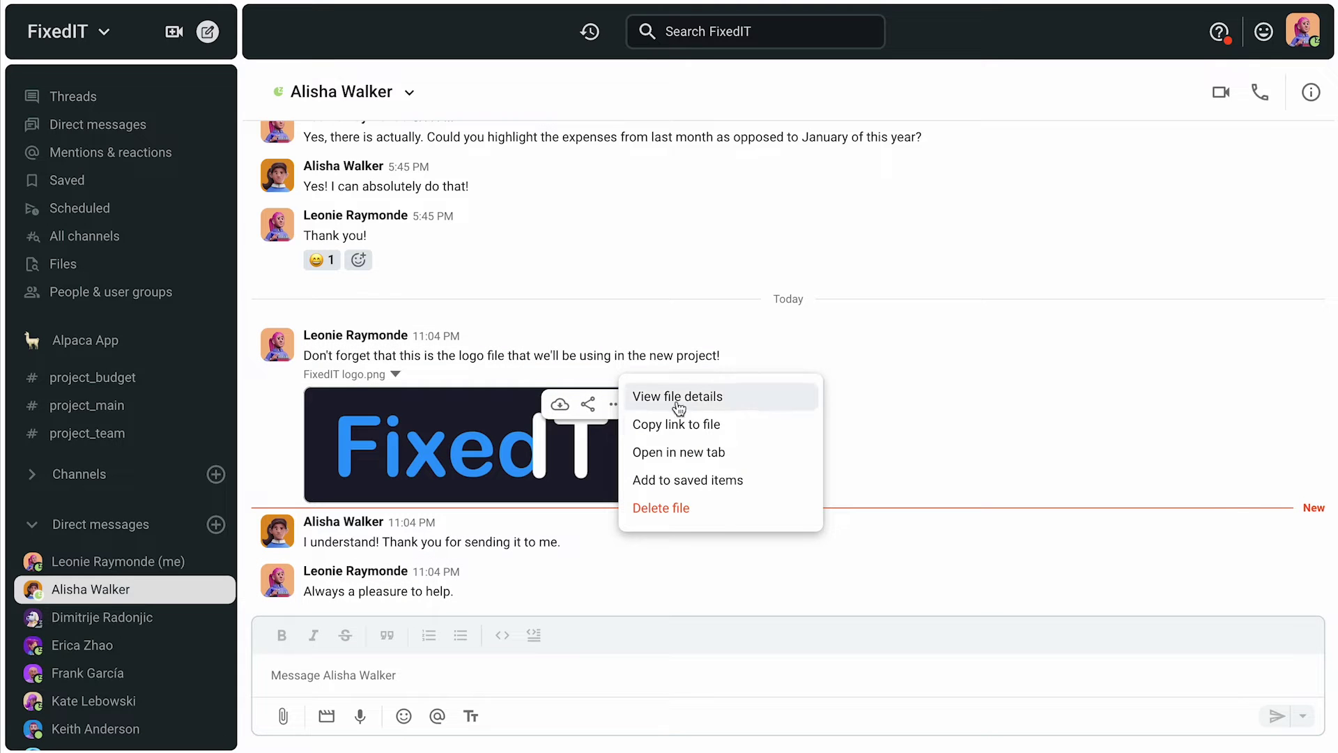
left_click(591, 414)
left_click(589, 406)
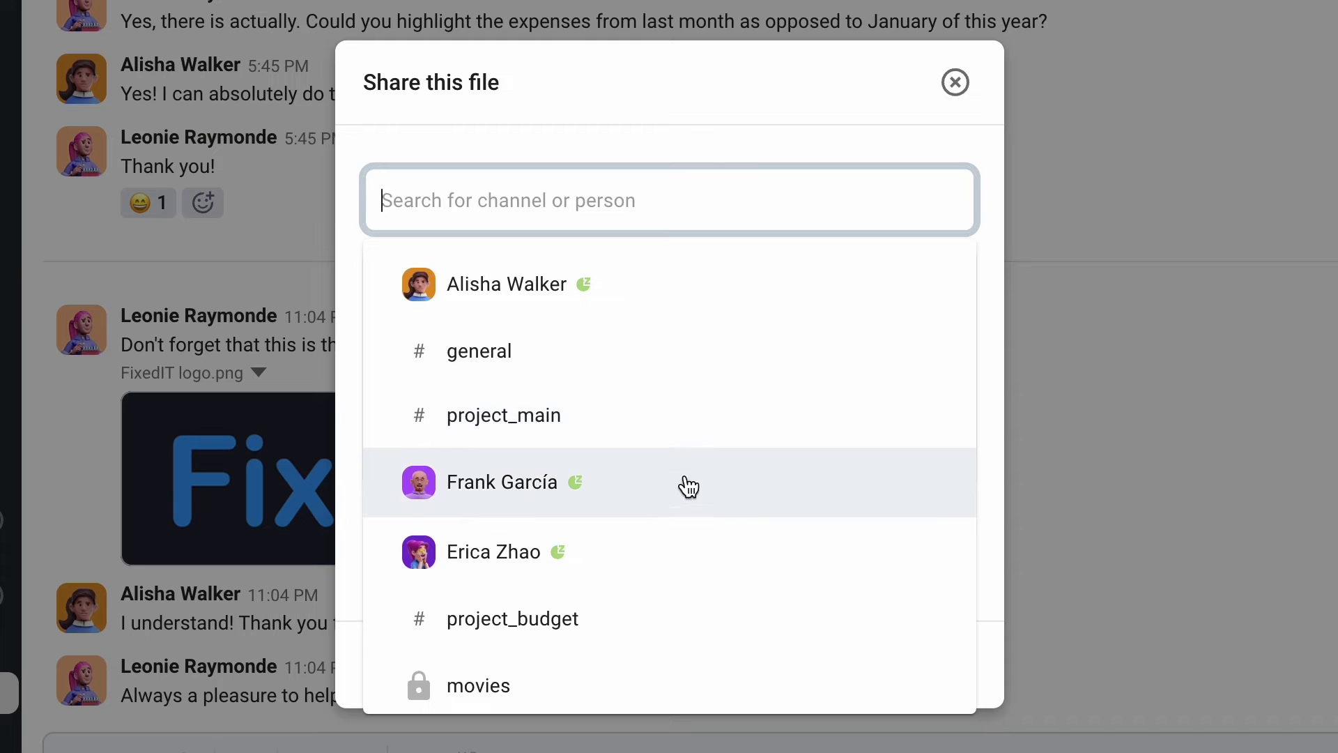
left_click(671, 482)
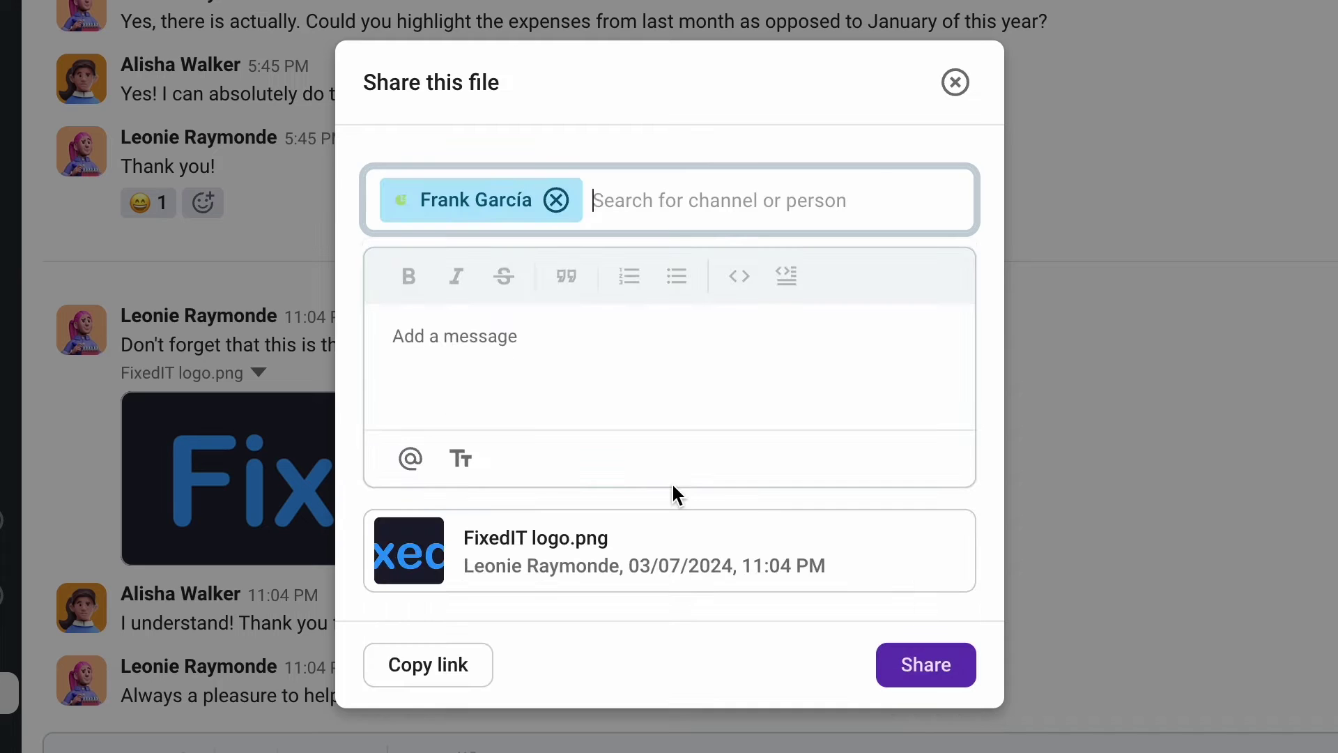
left_click(617, 336)
type("Don't forget that this is the logo we'll be using throughout the")
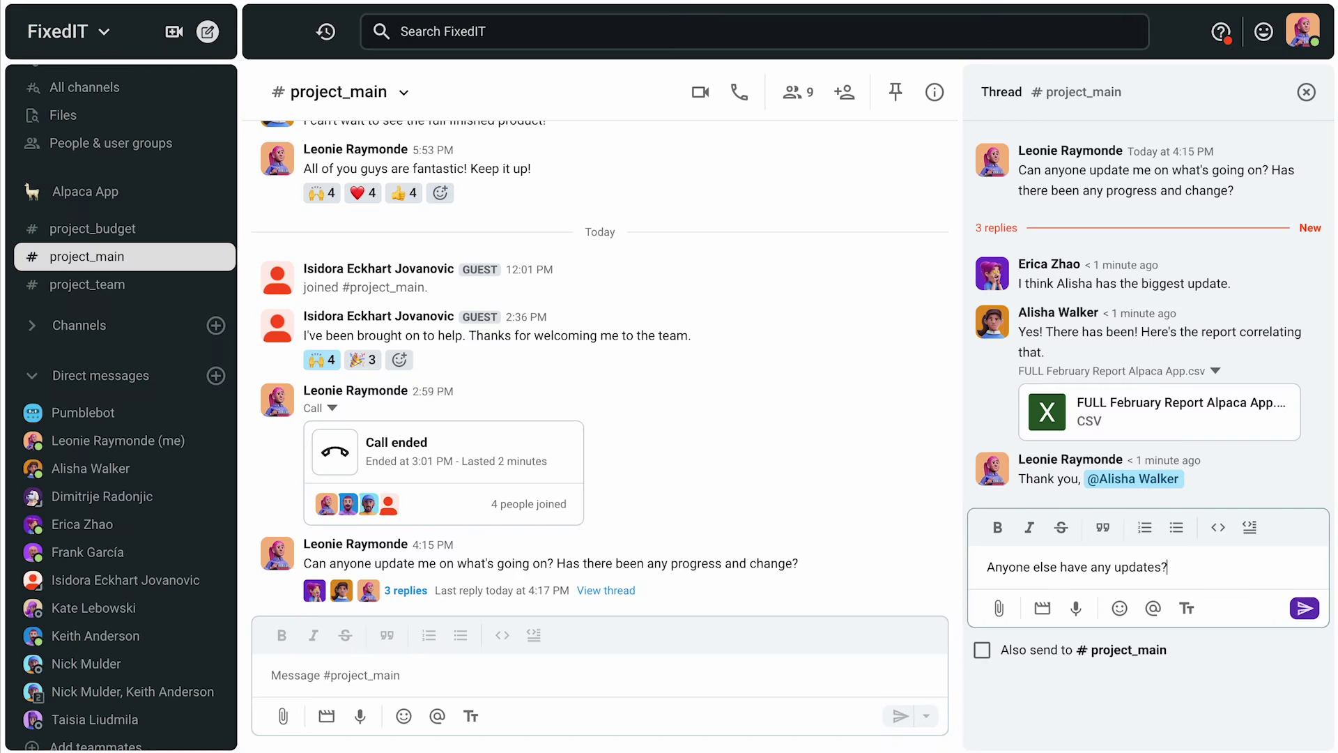
Step: Send thread replies asking for updates and whether it's fixable, then post the screenshot message
key("Return")
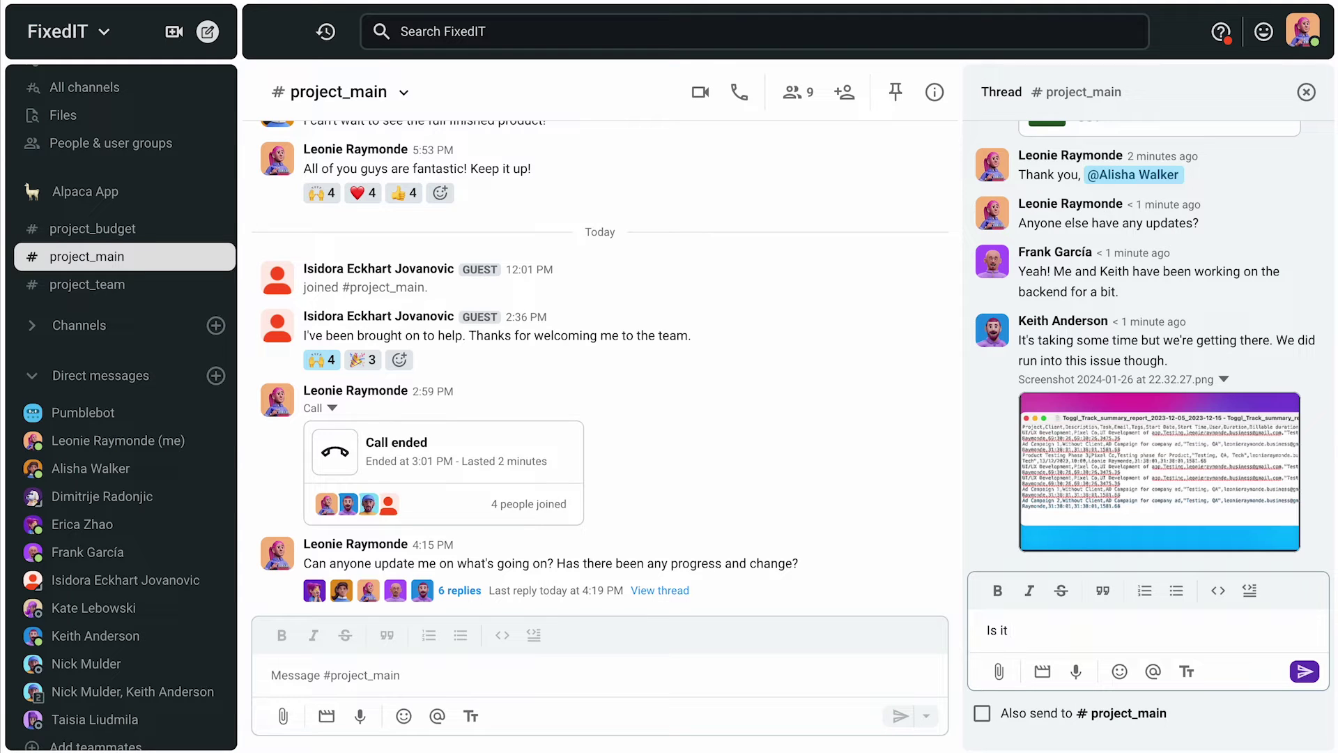
key("Return")
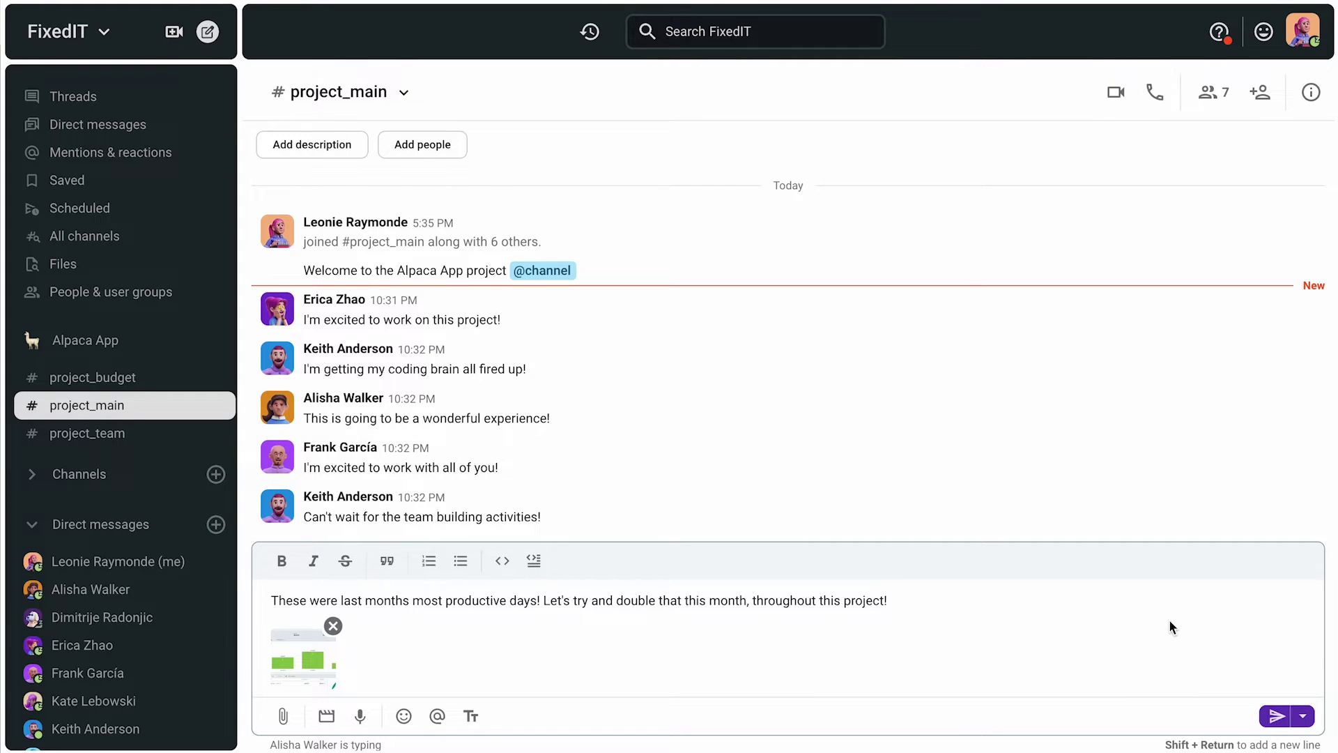
key("Return")
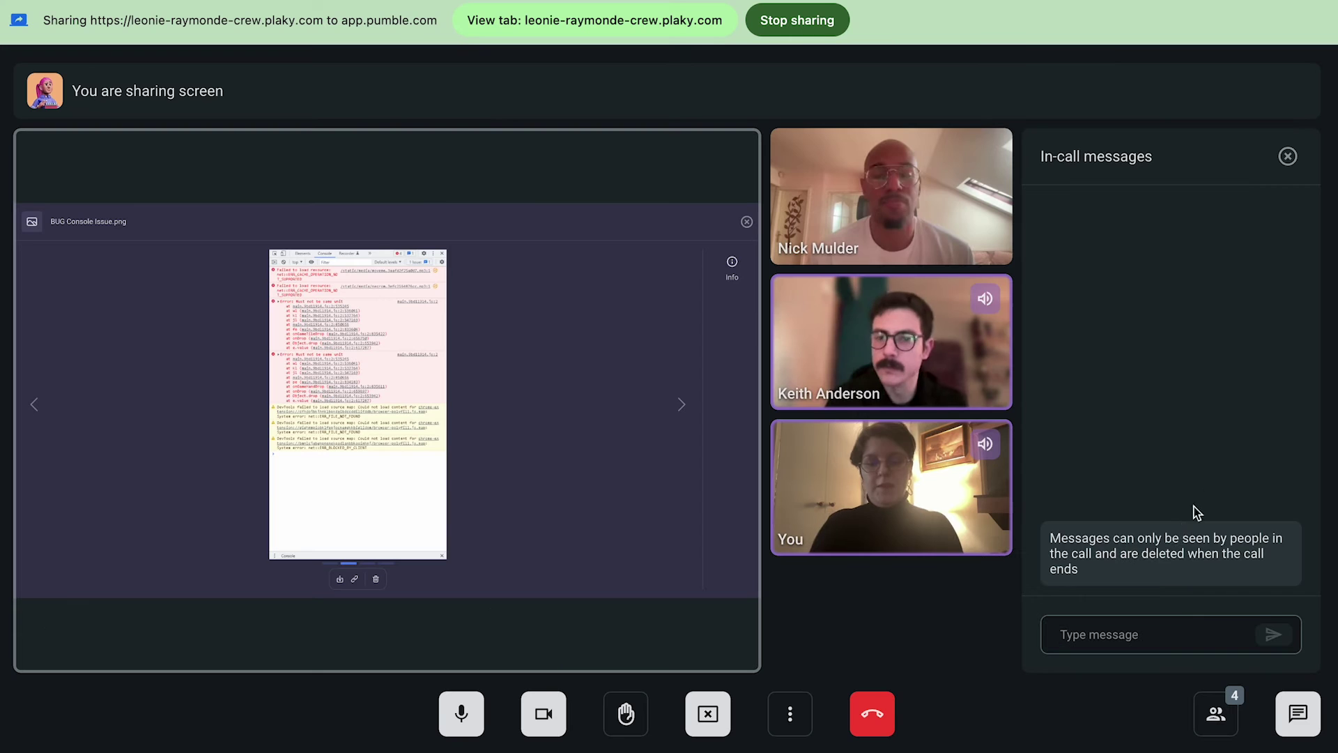
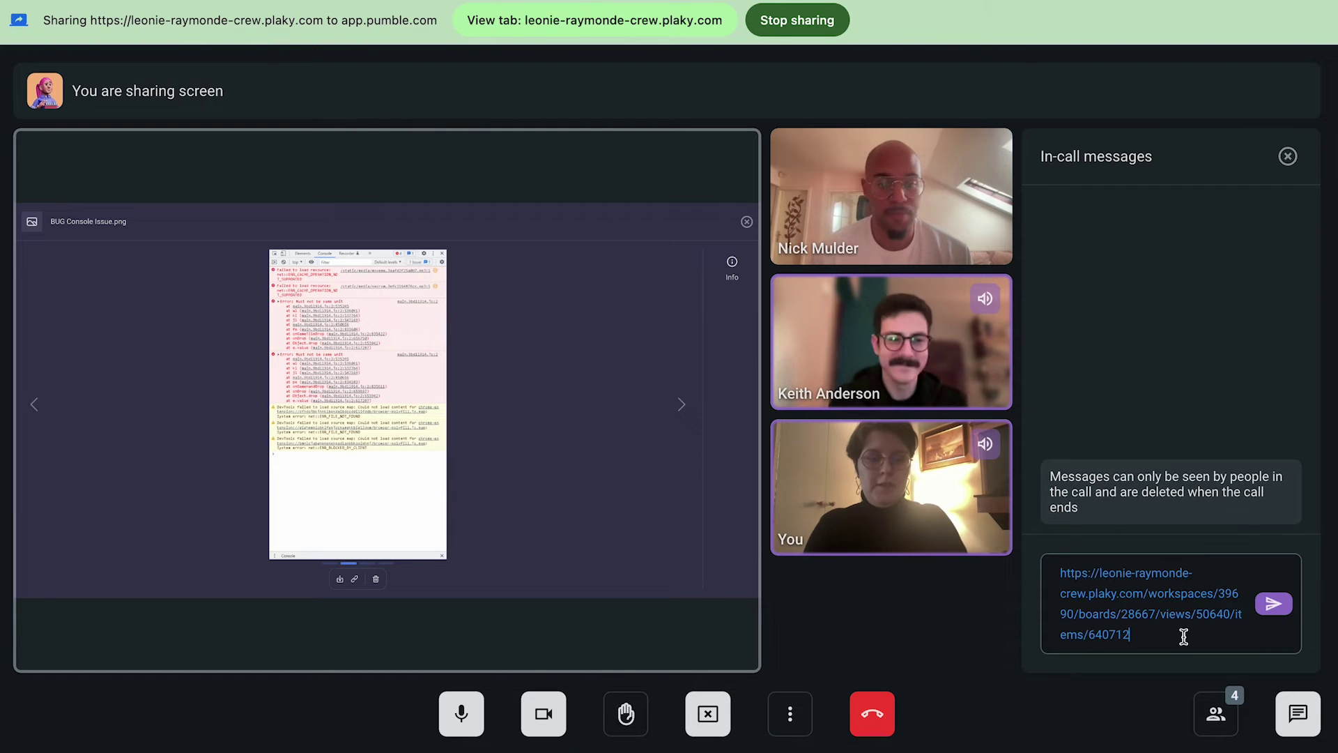
Step: Share the Plaky task link in the in-call chat and admit the waiting guest
key("Return")
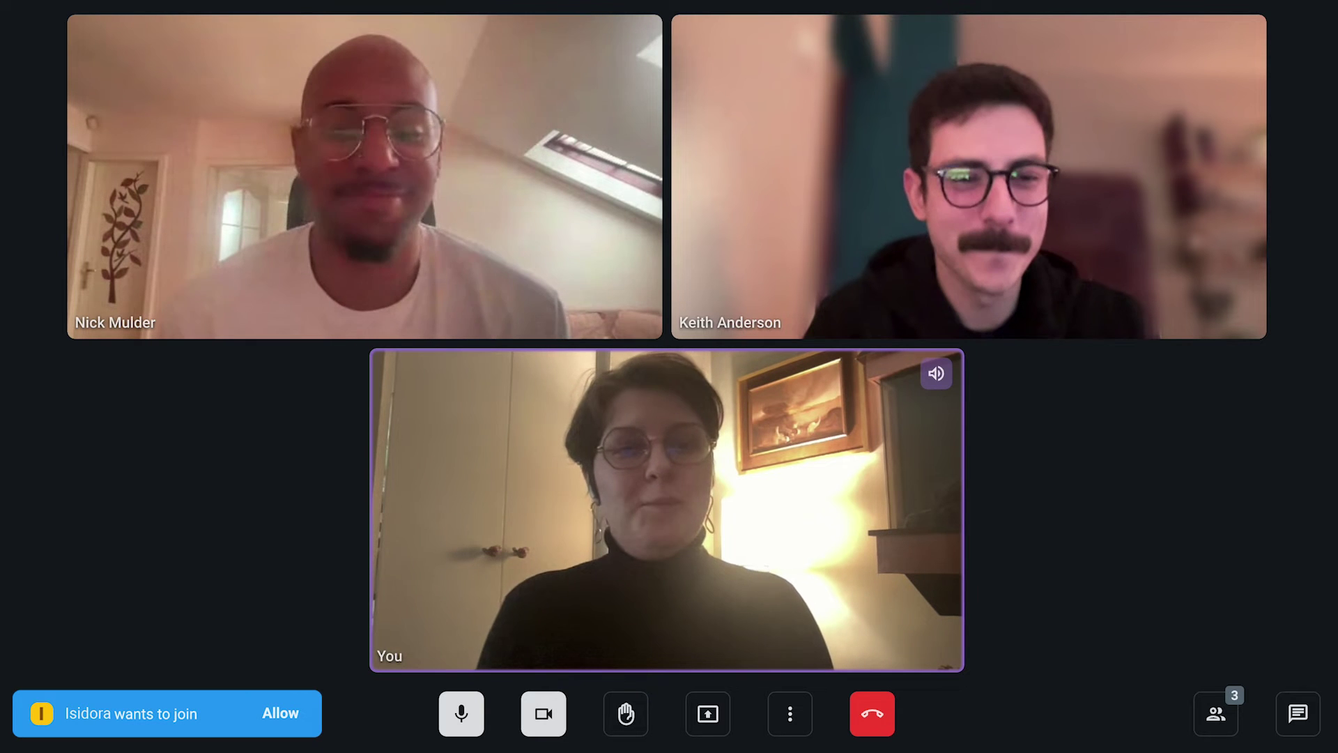
left_click(279, 714)
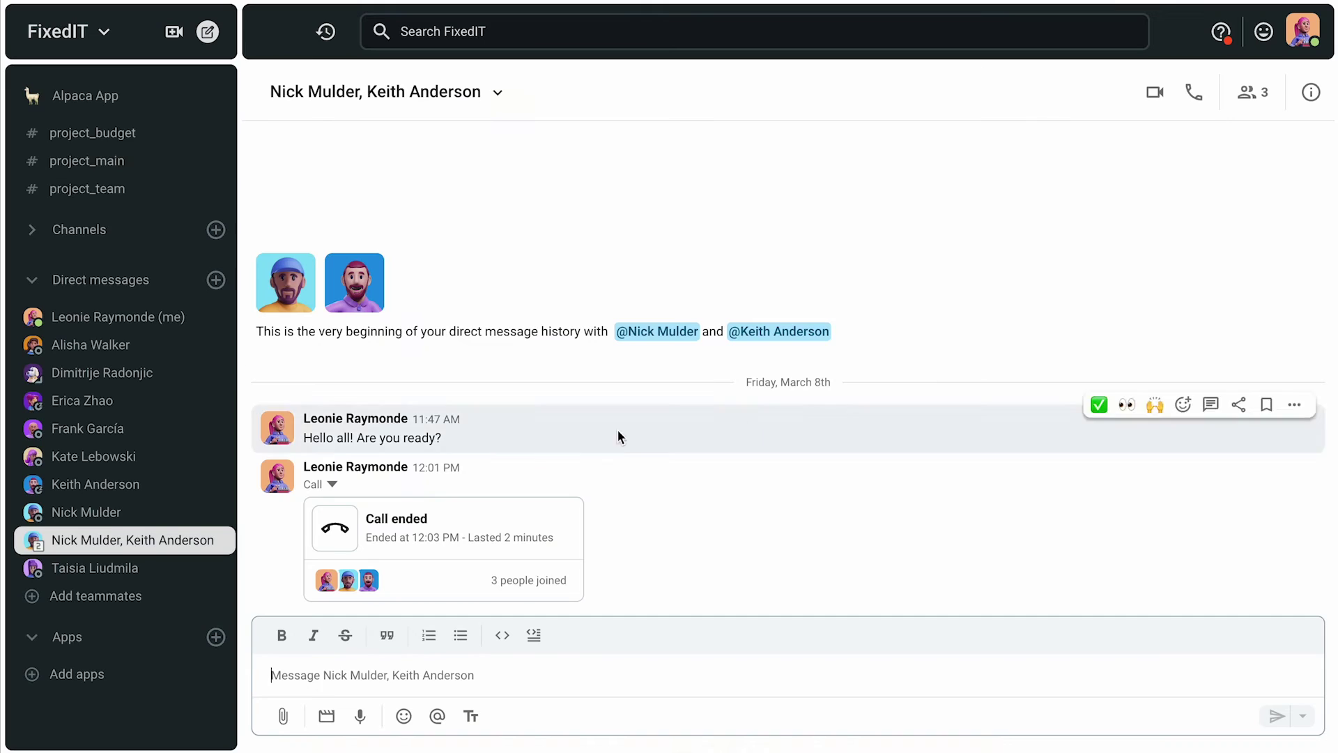
Step: Invite a new guest by their pasted e-mail address, with access limited to project_main
scroll(104, 154, "up", 5)
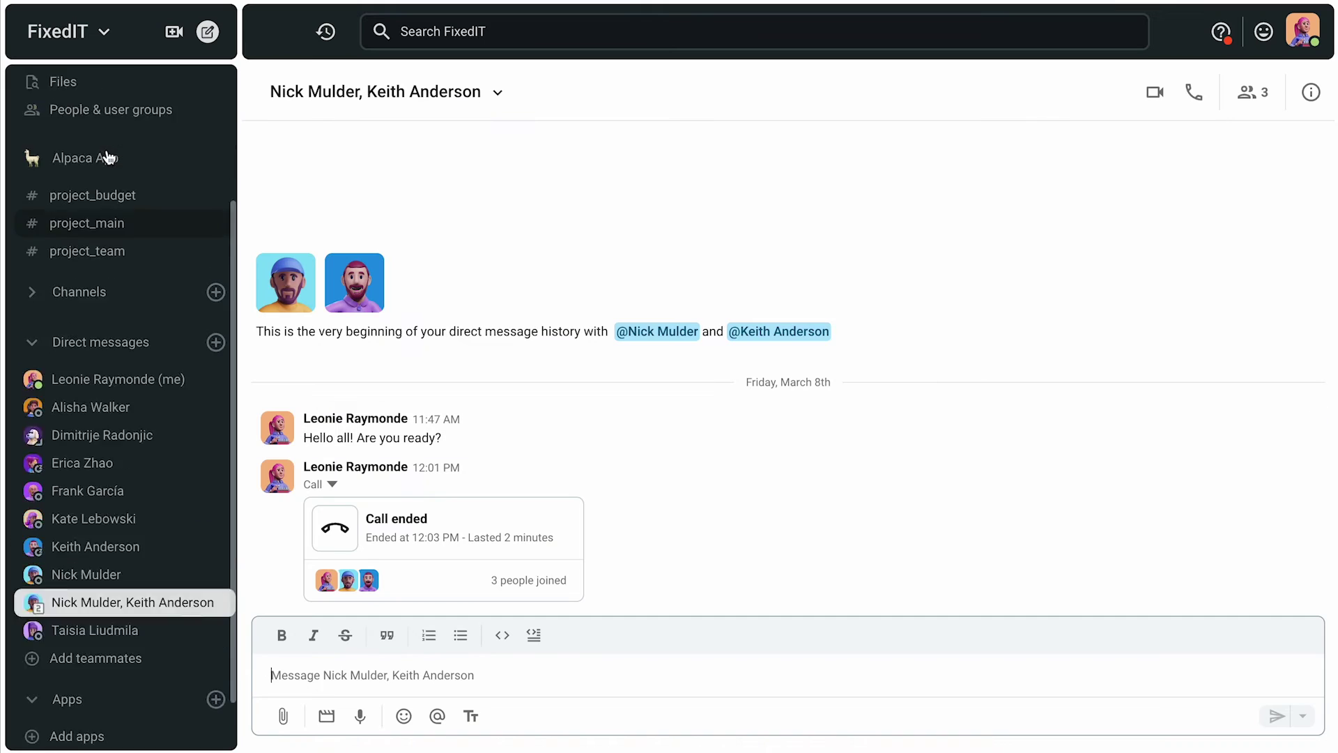
left_click(142, 305)
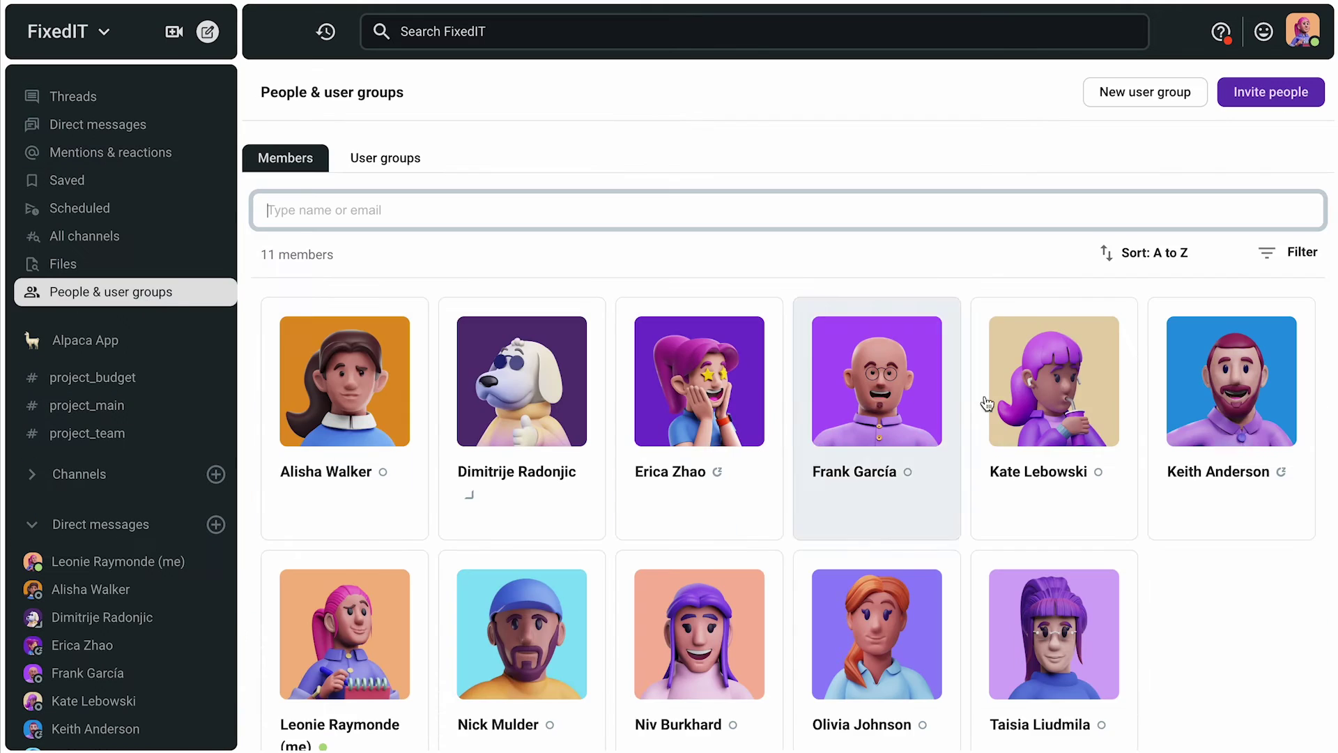
left_click(1286, 103)
key("ctrl+v")
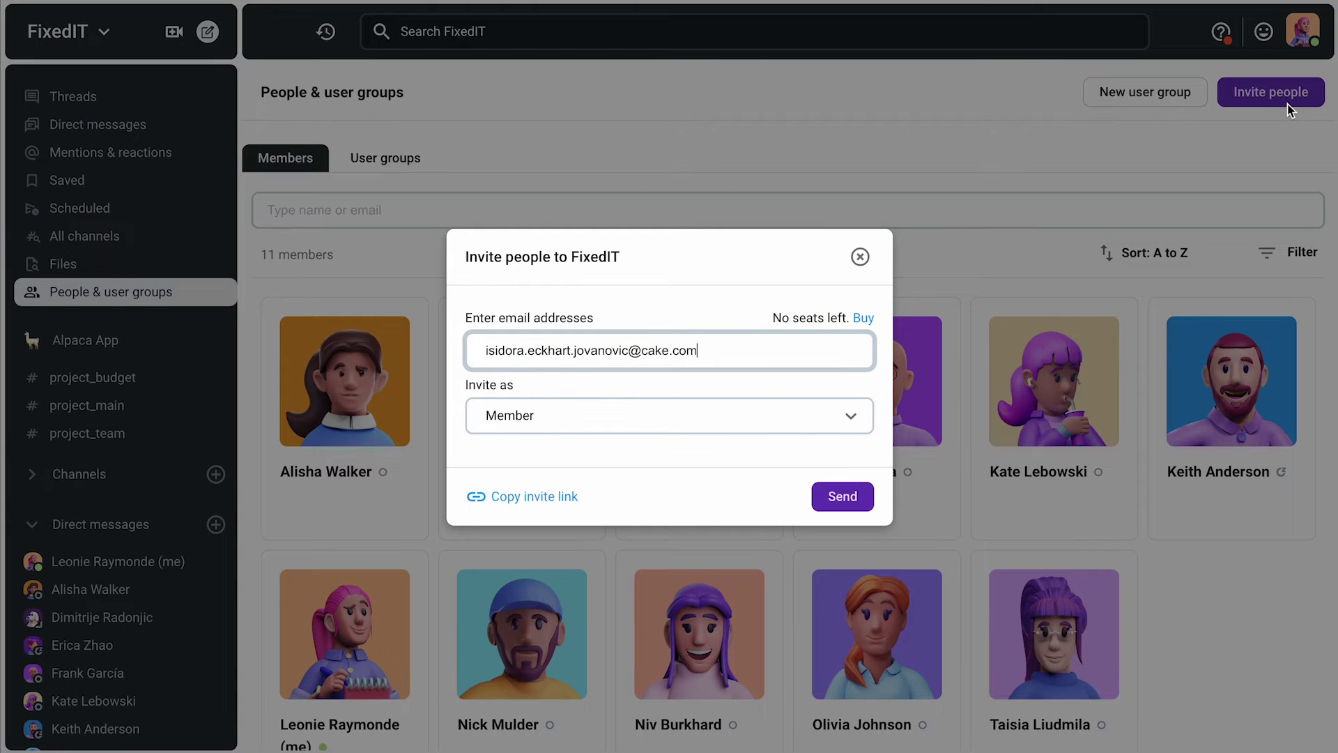
left_click(831, 416)
left_click(688, 540)
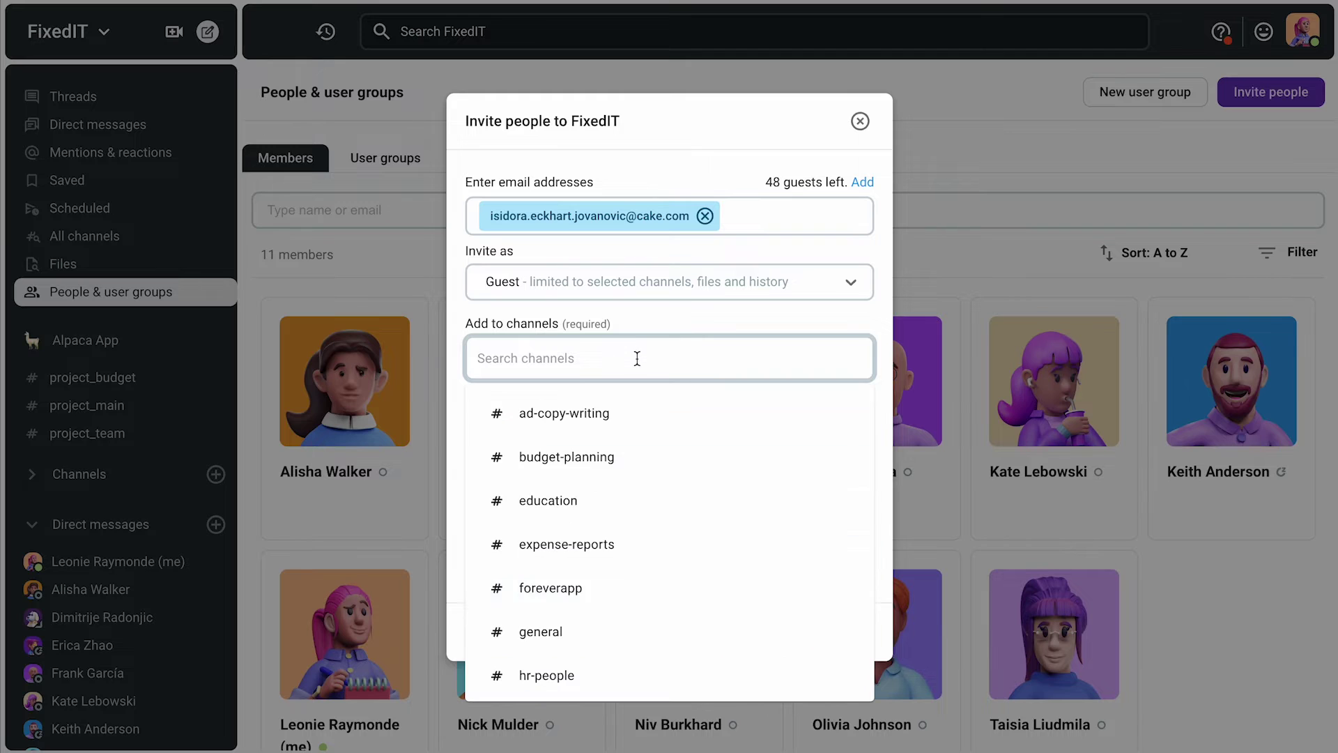
type("p")
left_click(641, 556)
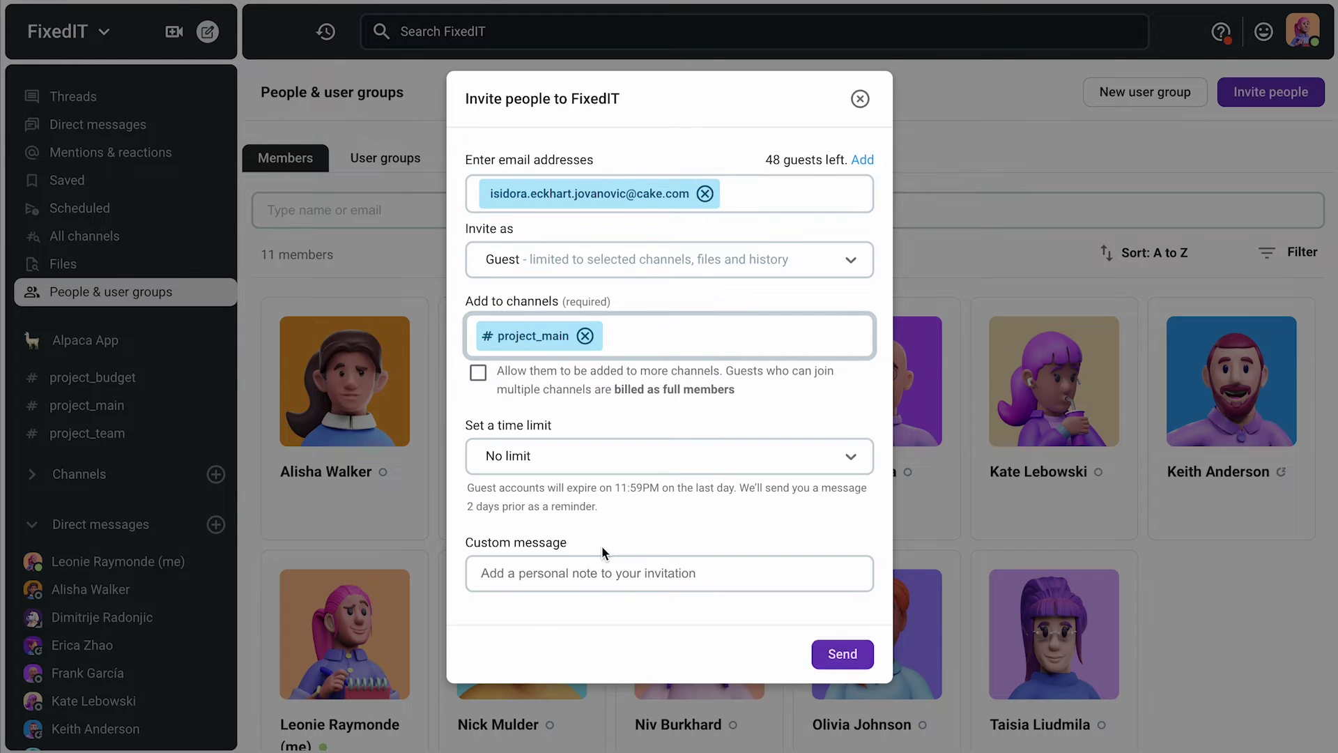
left_click(841, 655)
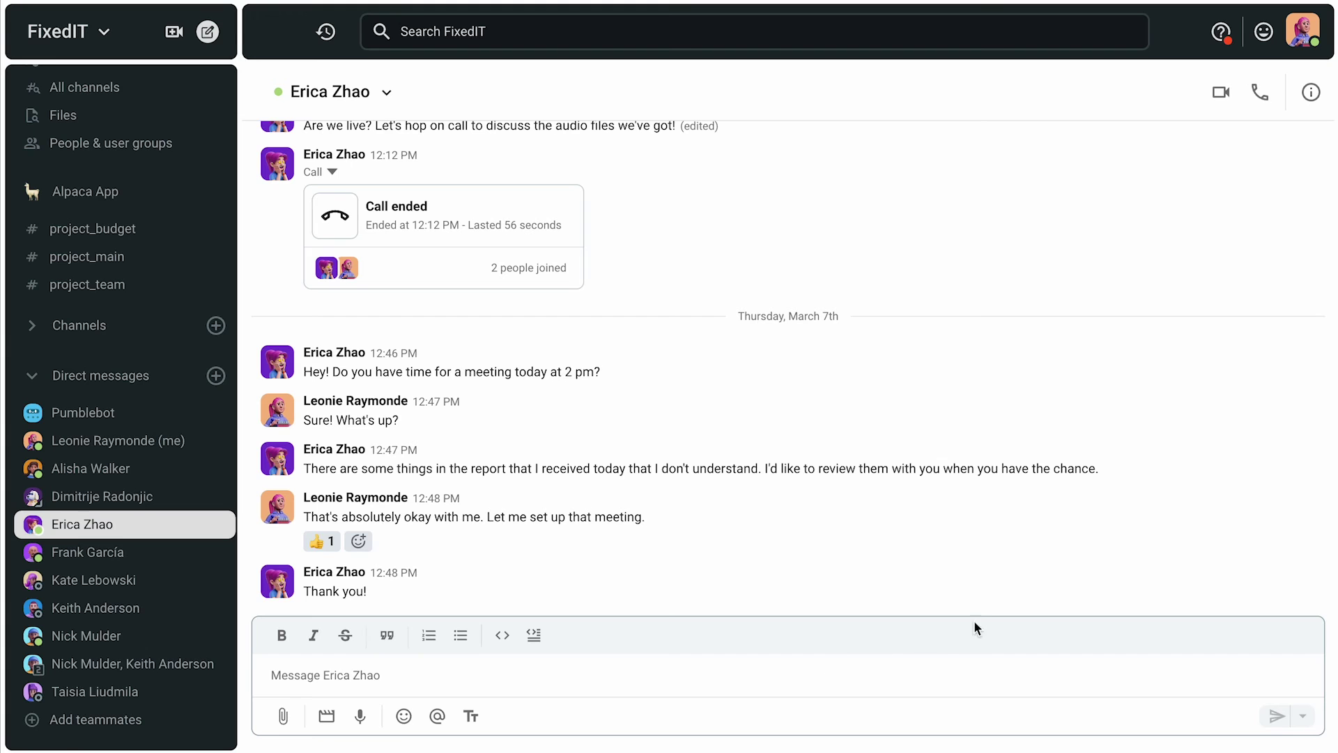
Step: Set a 20-minute reminder on the 2 pm meeting message and view it in Pumblebot's conversation
mouse_move(1286, 341)
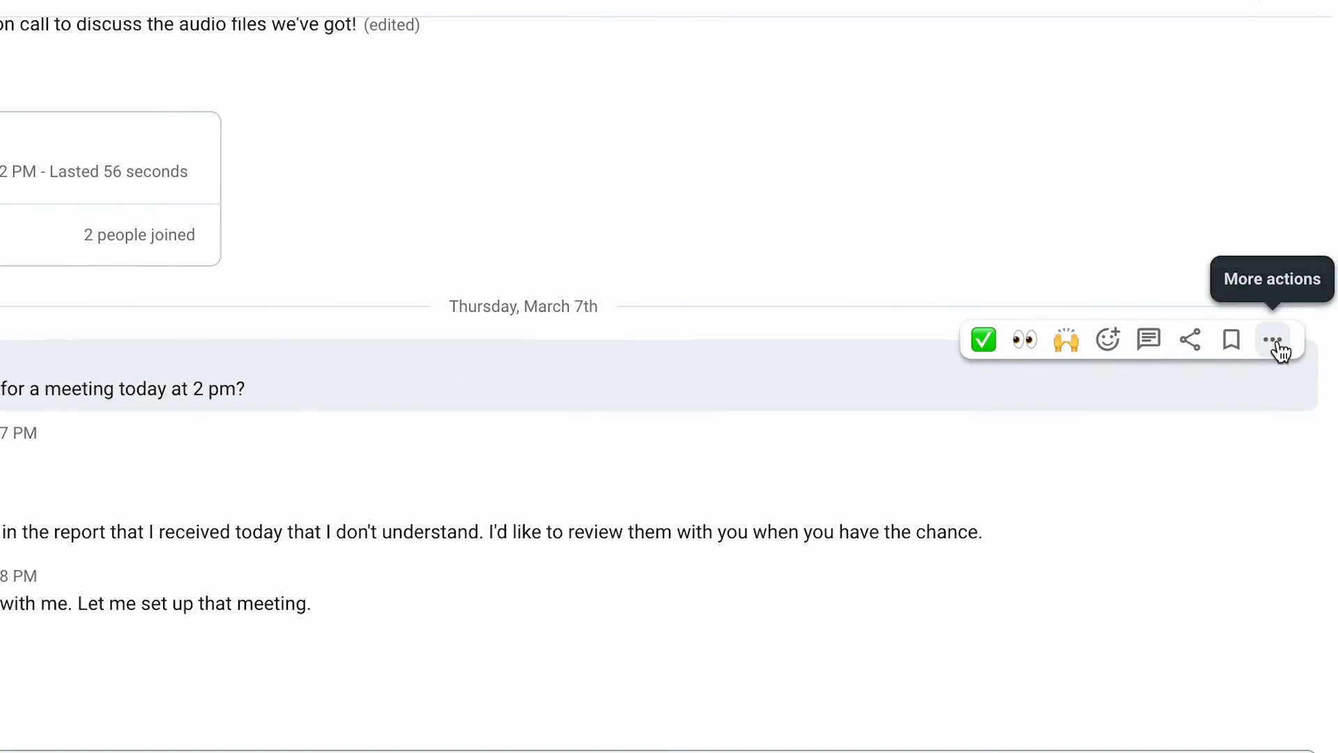
left_click(1281, 349)
mouse_move(1077, 501)
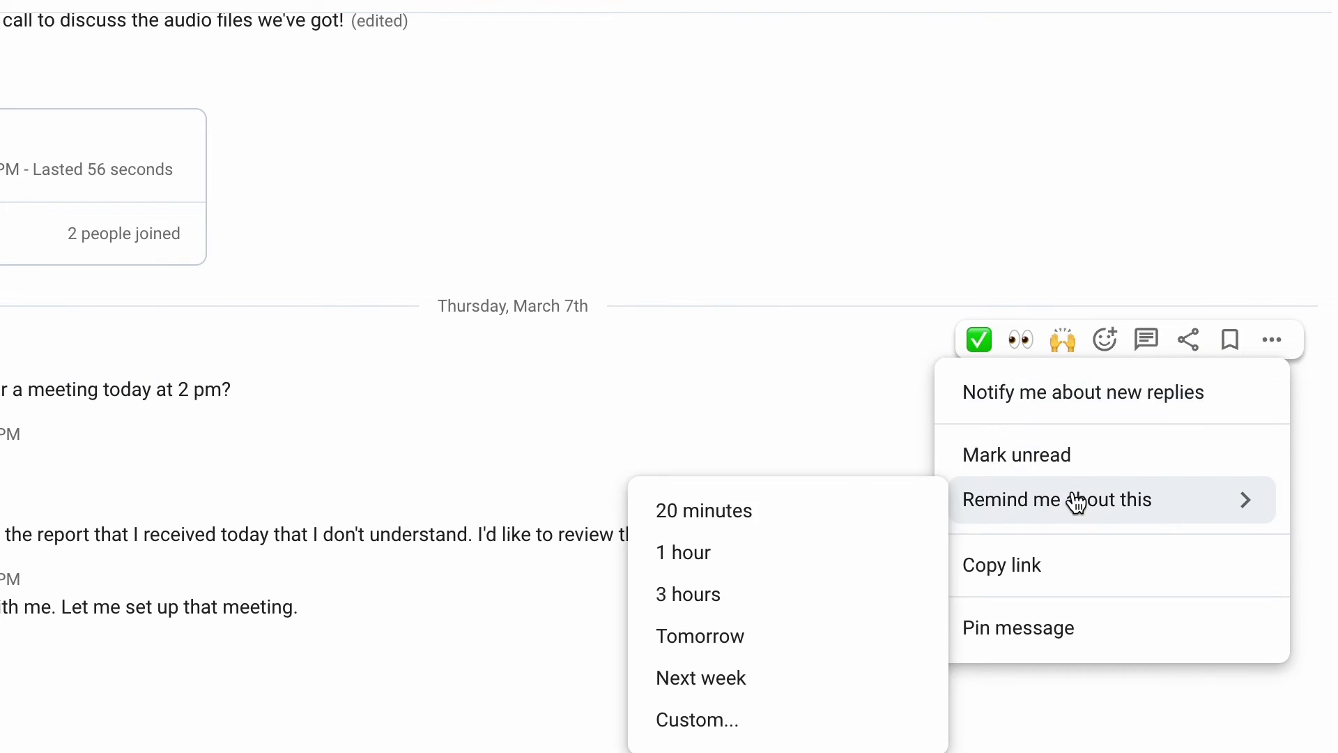
left_click(886, 526)
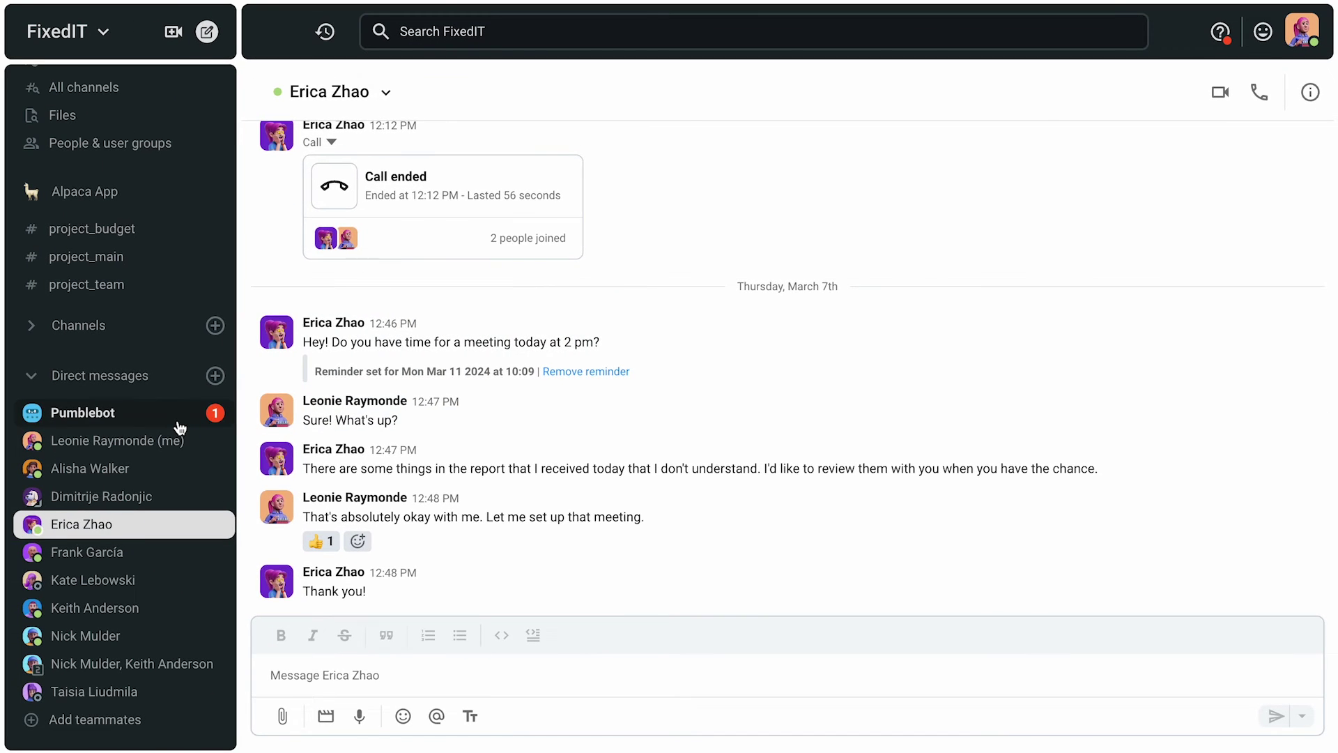
left_click(180, 427)
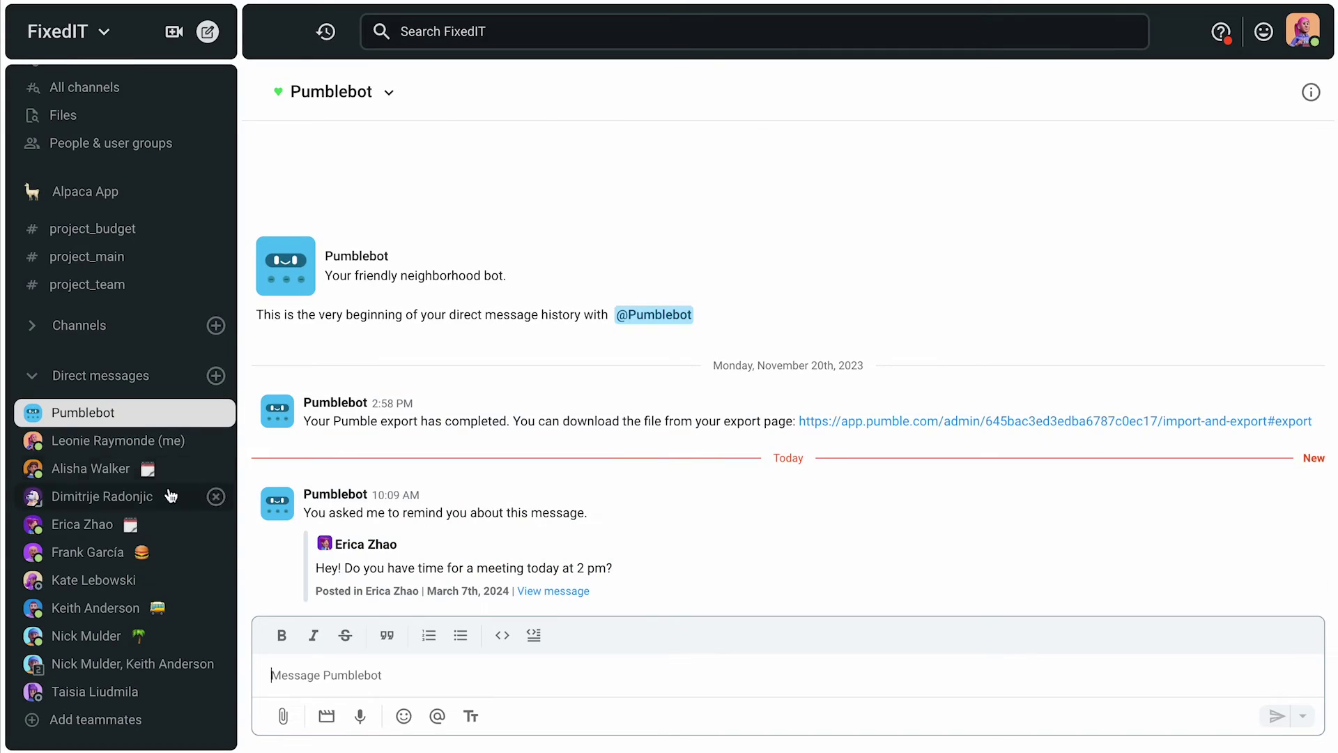
Step: Check the teammate's chat where the FixedIT logo was shared, then switch to the other teammate's conversation
left_click(130, 555)
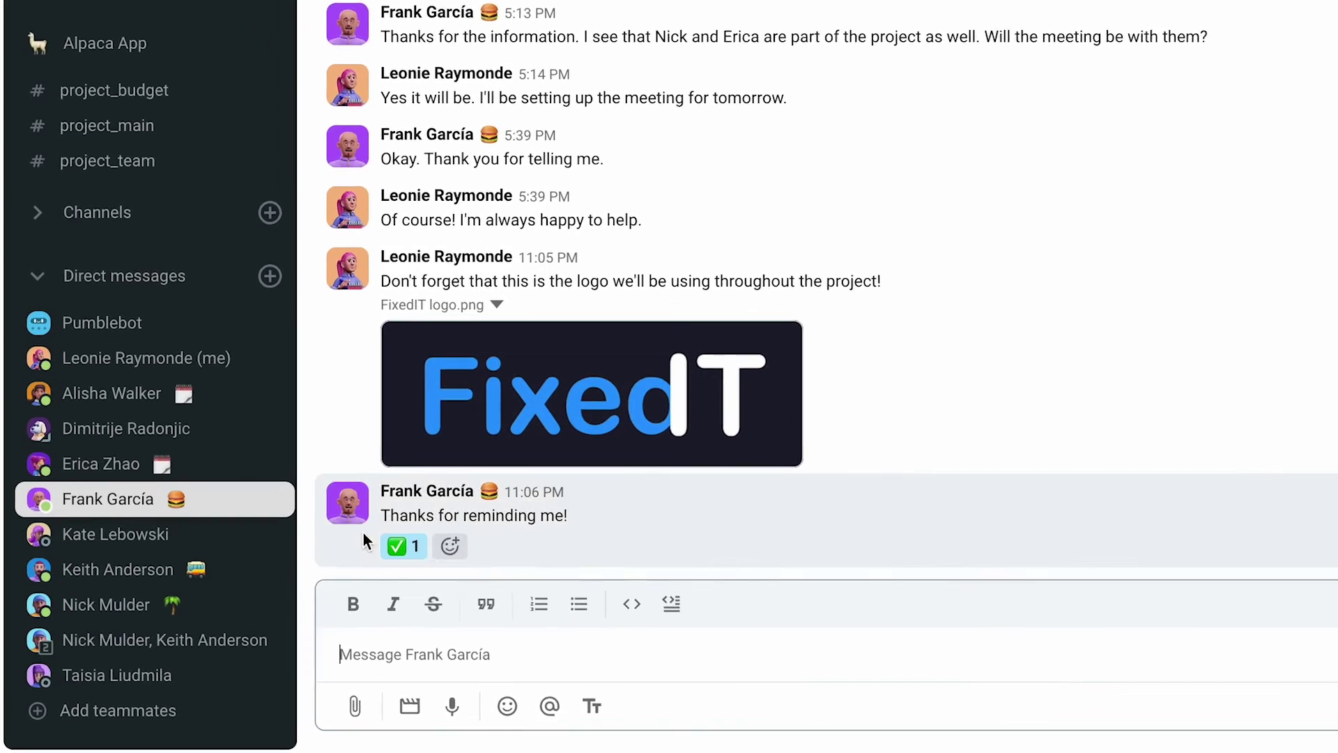
mouse_move(558, 464)
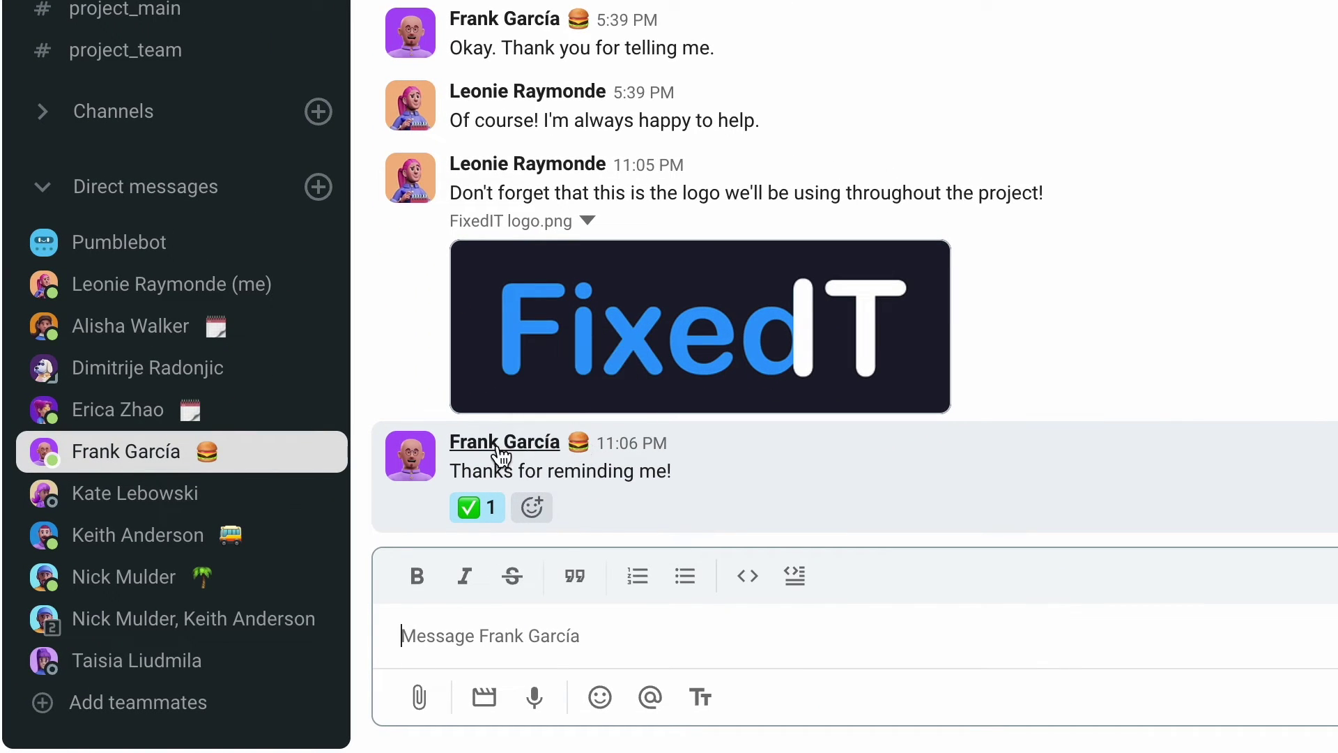
left_click(182, 334)
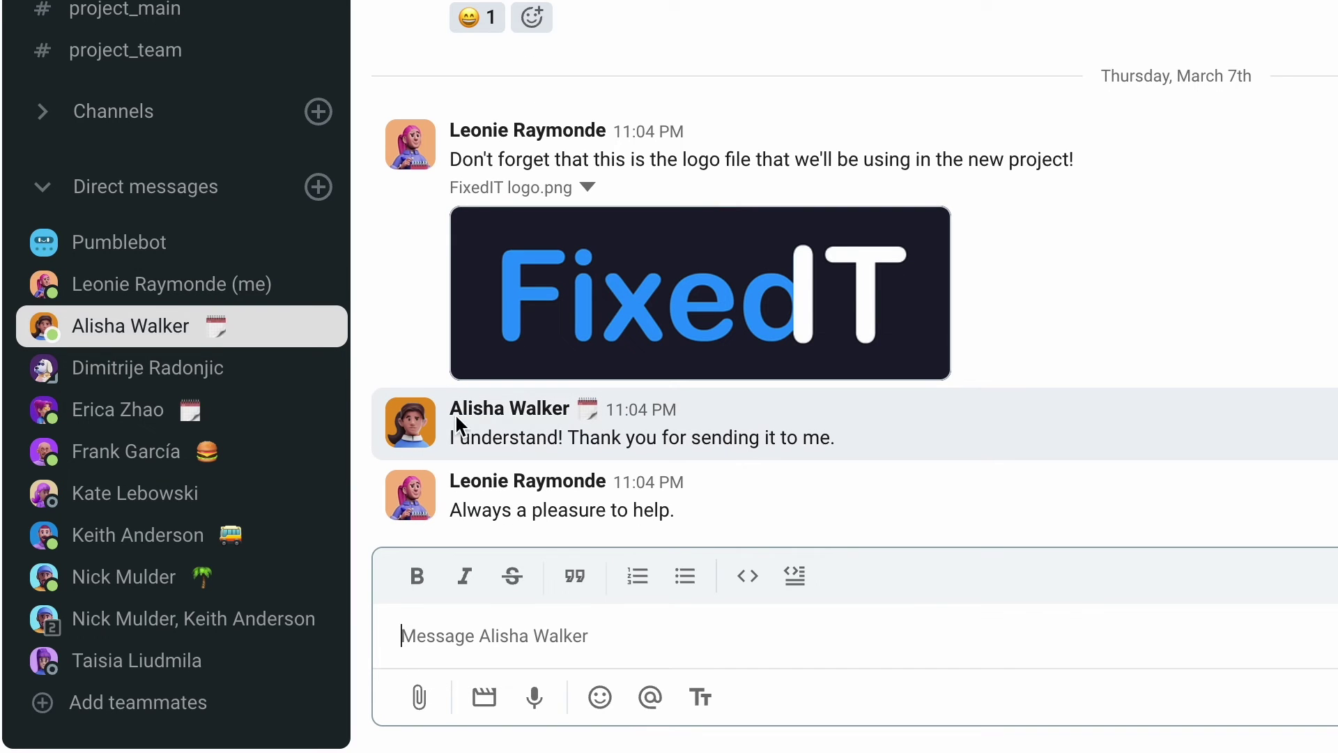
mouse_move(586, 417)
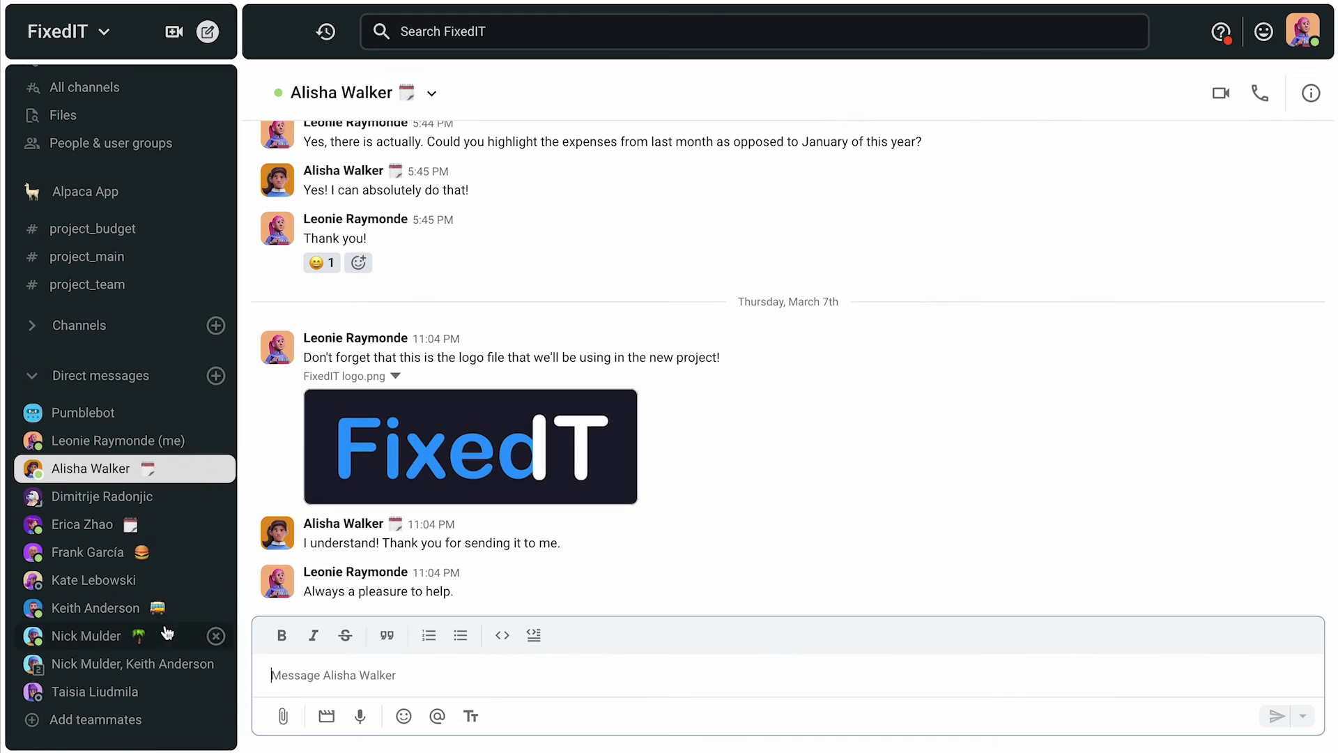
Step: Record the bug-tracking browser tab as a video and send it with 'Please don't forget to do this by tomorrow!'
left_click(326, 721)
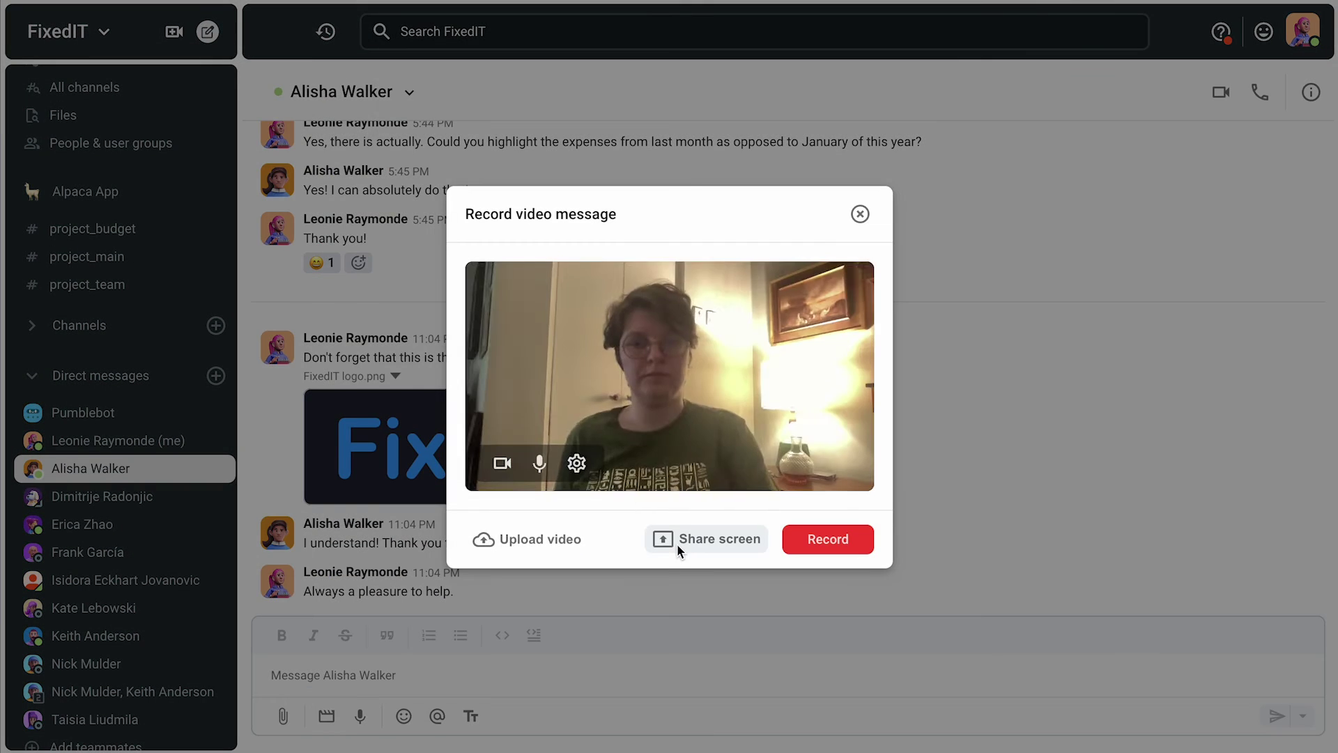
left_click(678, 549)
left_click(644, 168)
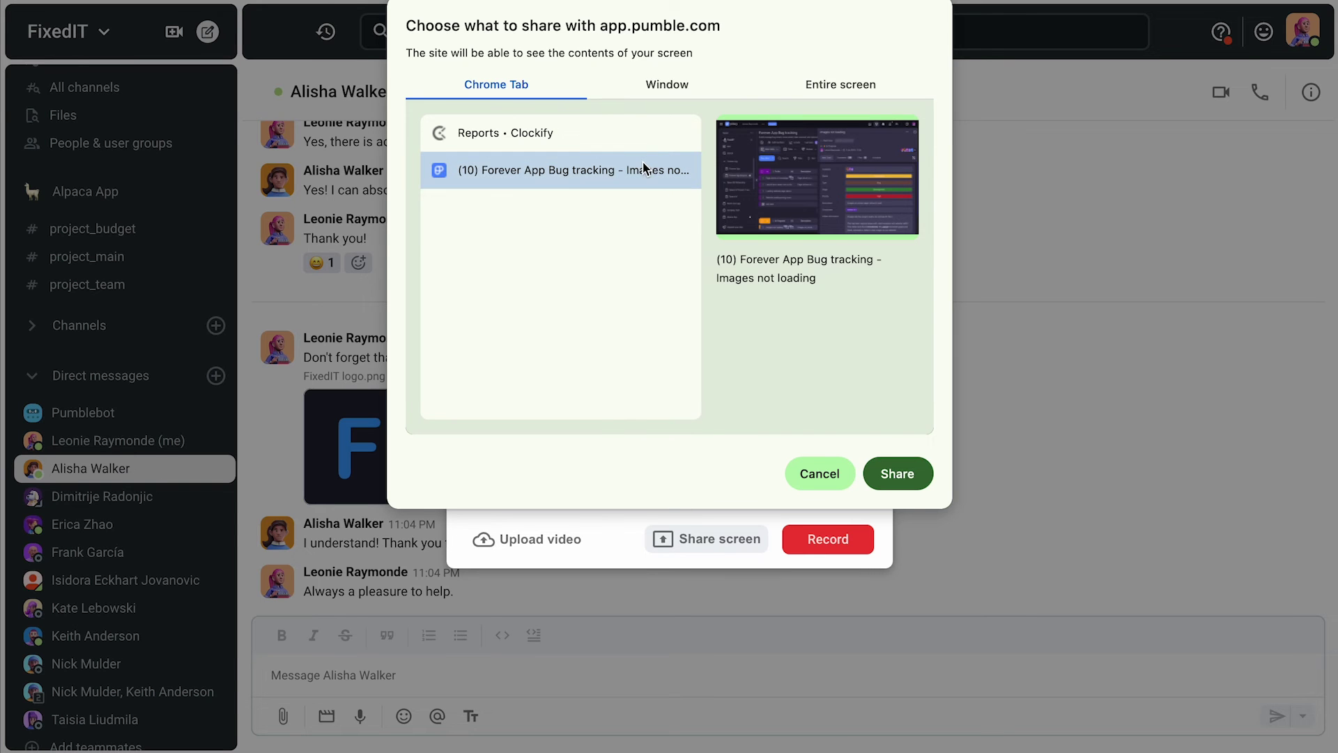
left_click(898, 474)
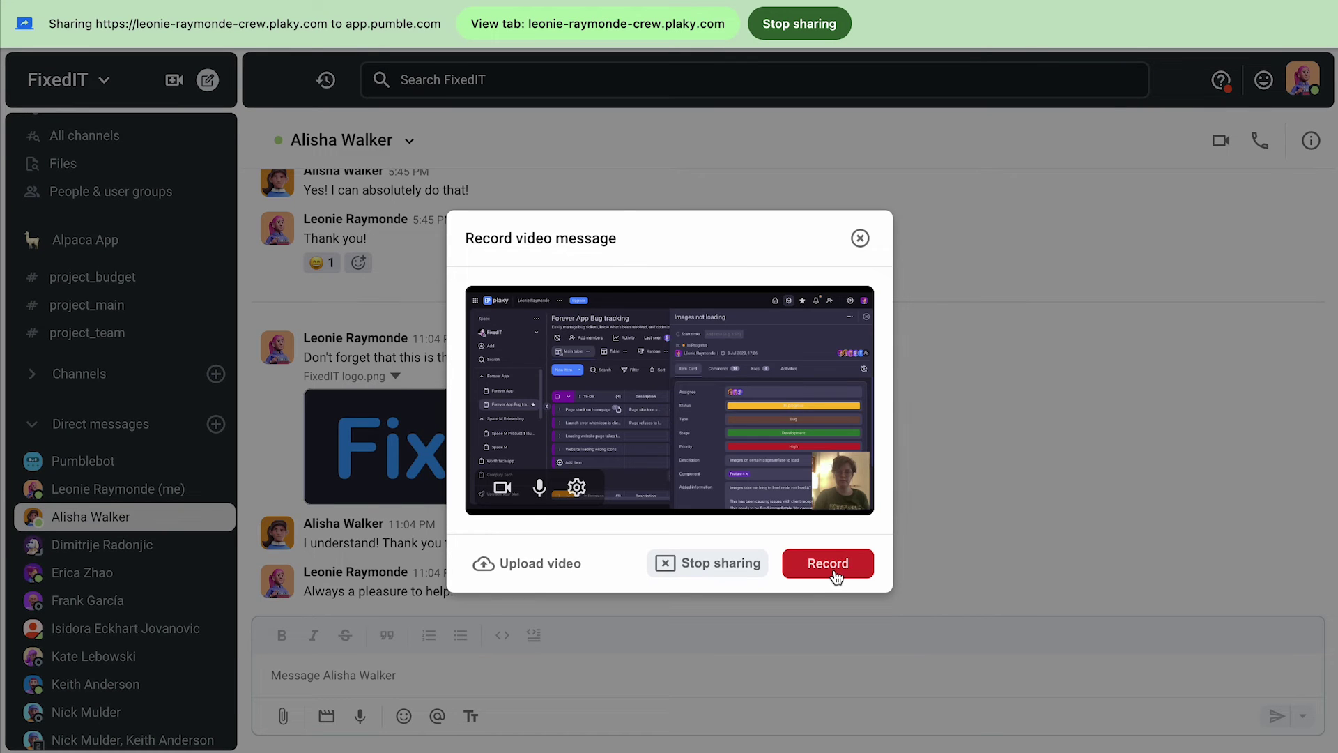
left_click(835, 574)
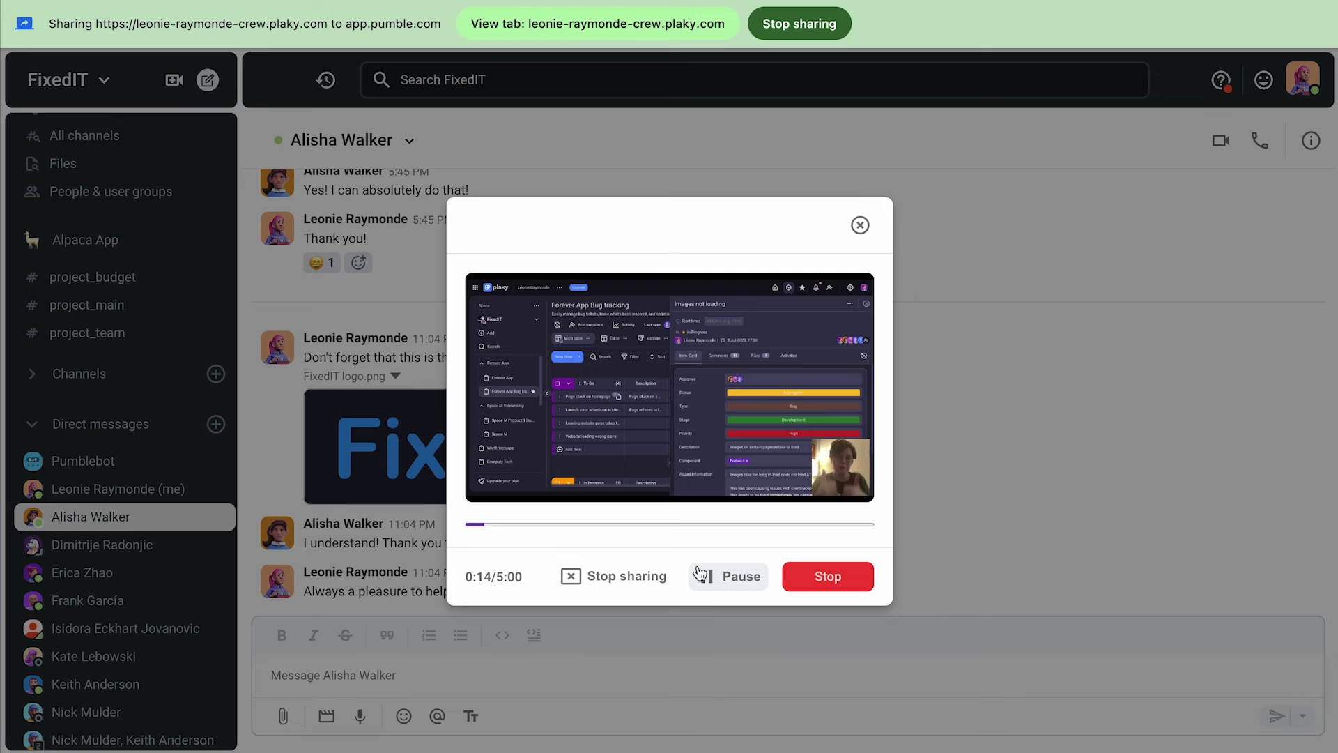
left_click(828, 576)
type("Please don't forget to do this by tomorrow!")
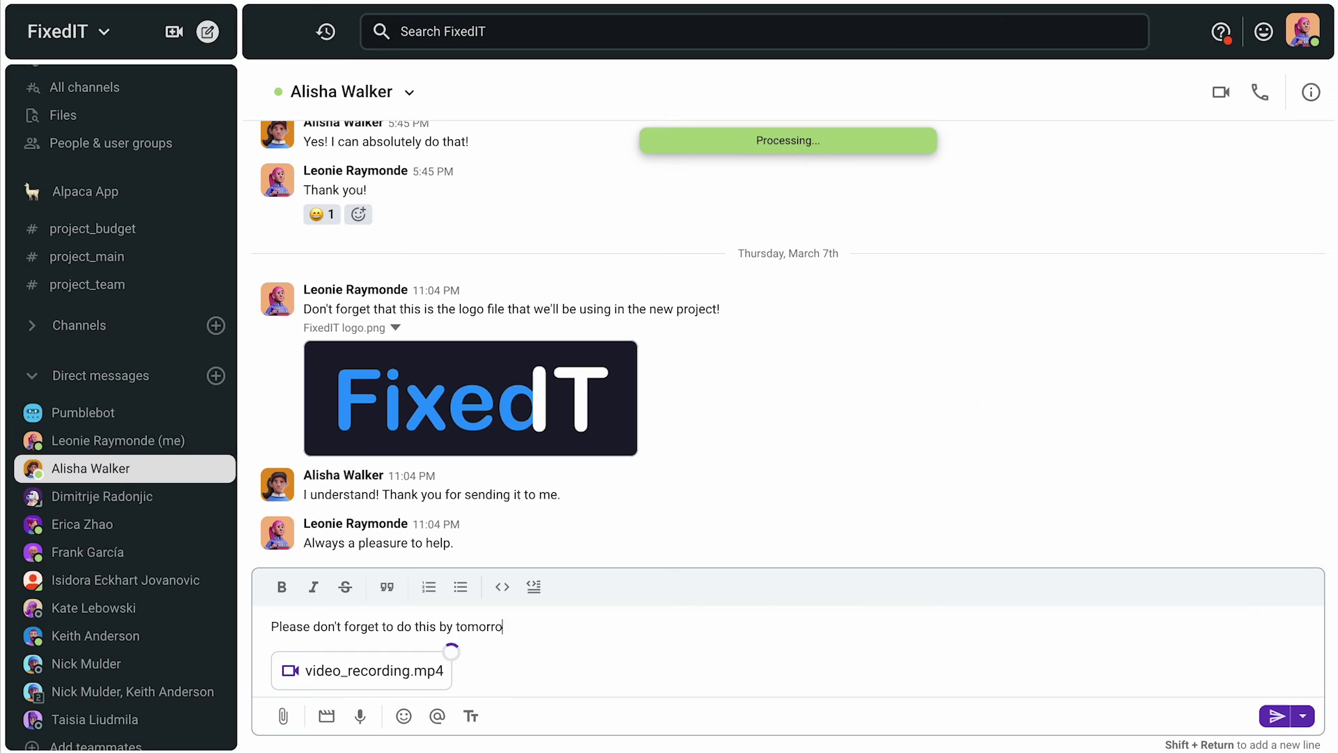
key("Return")
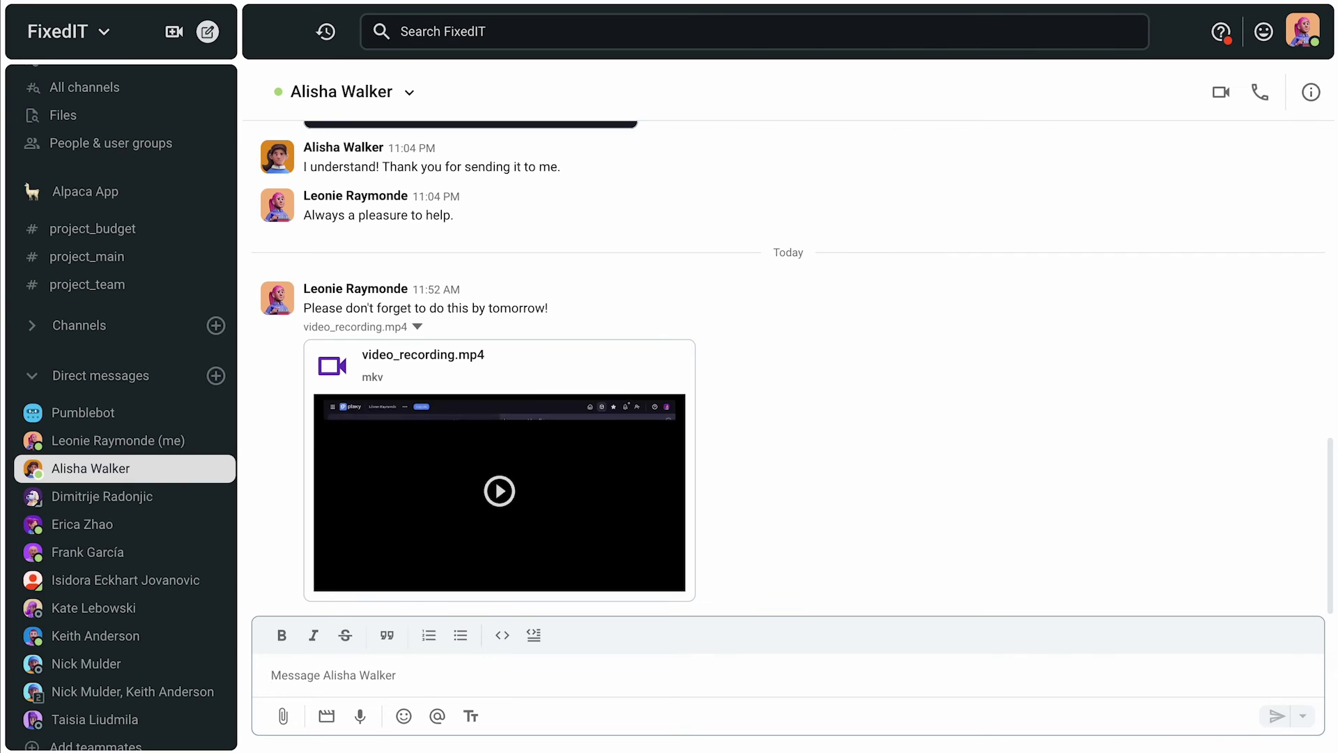